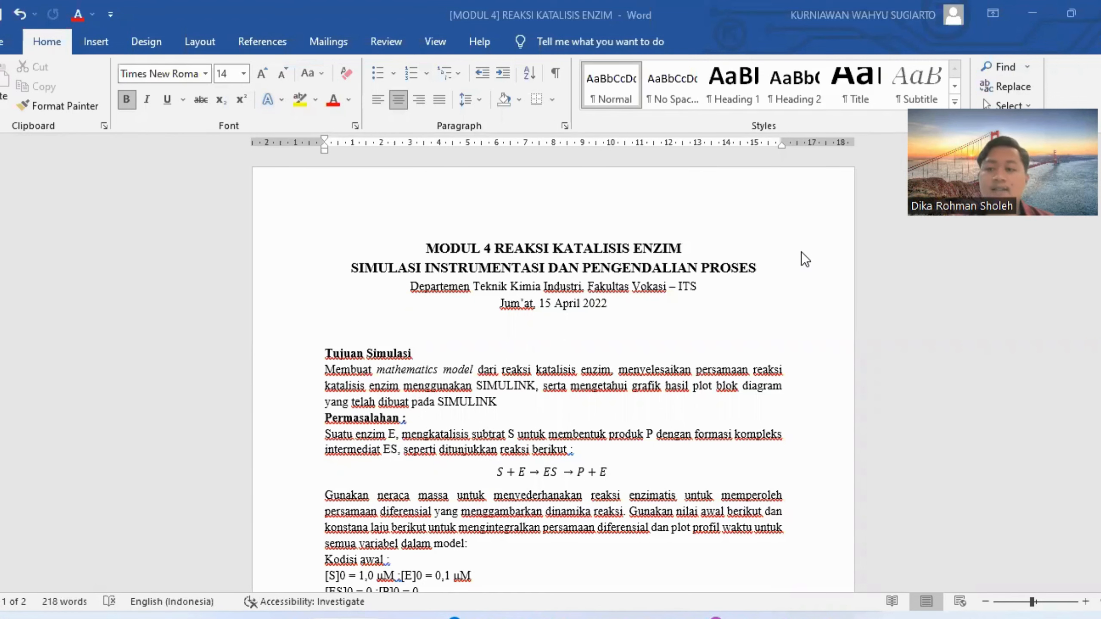
# Read through the enzyme catalysis module's problem statement, initial conditions, rate equations and reference block diagram.
pyautogui.scroll(-1, 774, 258)
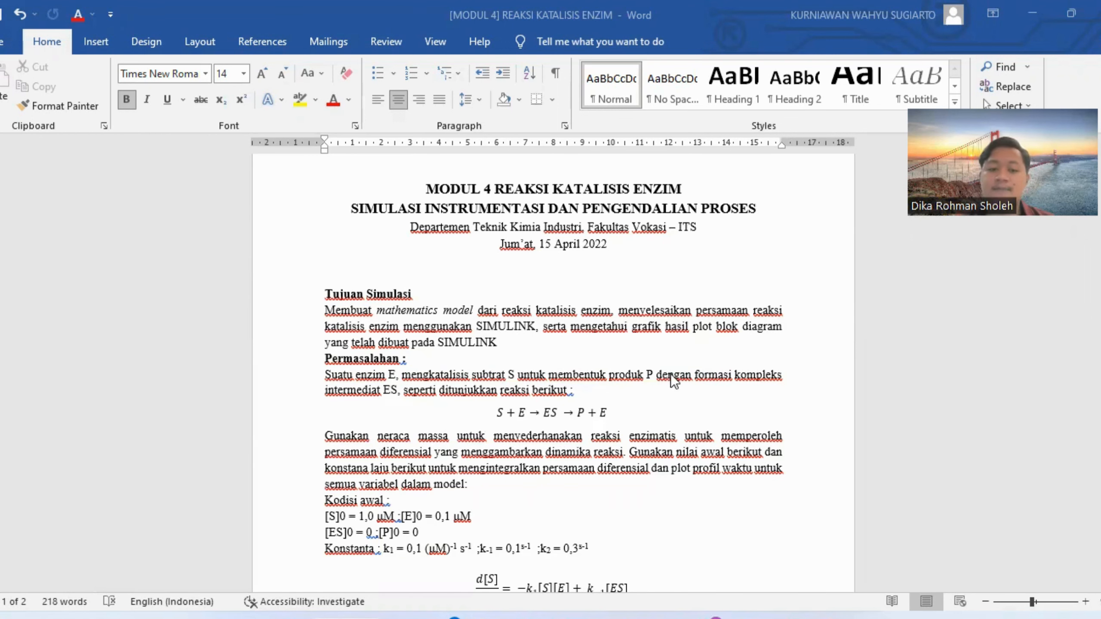
pyautogui.scroll(-5, 671, 373)
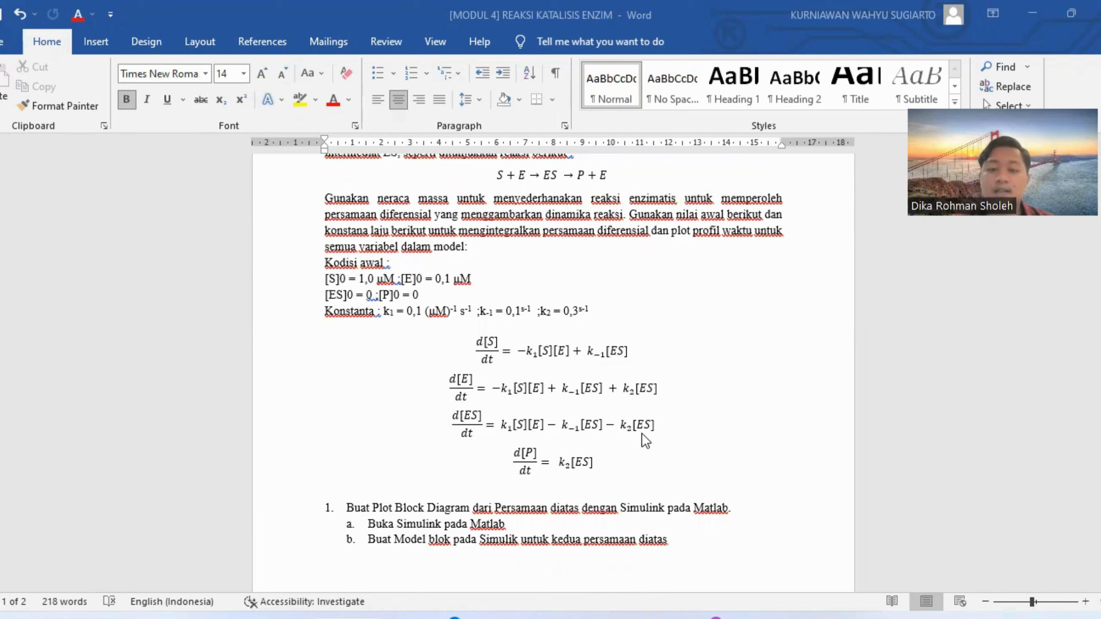
pyautogui.scroll(-3, 640, 439)
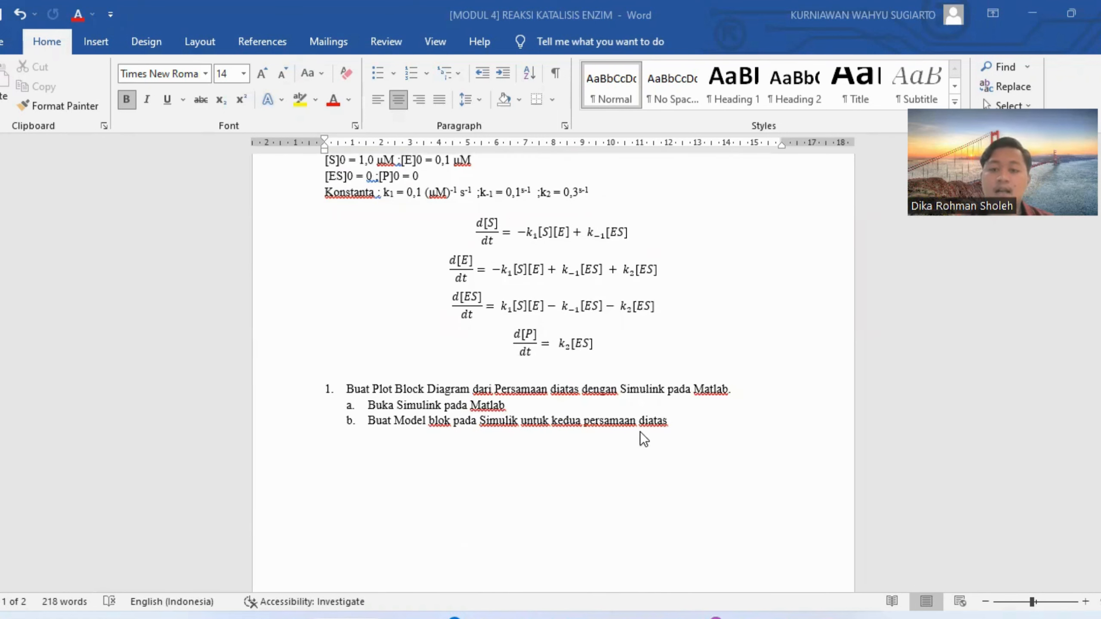
pyautogui.scroll(-9, 632, 349)
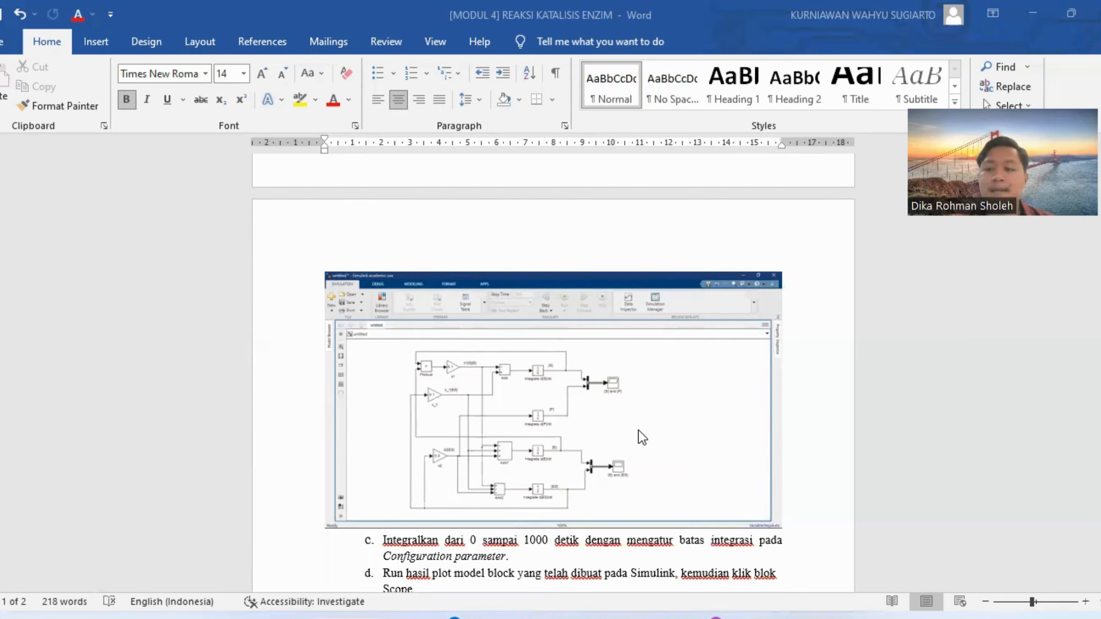
# Switch to the blank untitled Simulink model and open the Library Browser for a block search.
pyautogui.moveTo(782, 615)
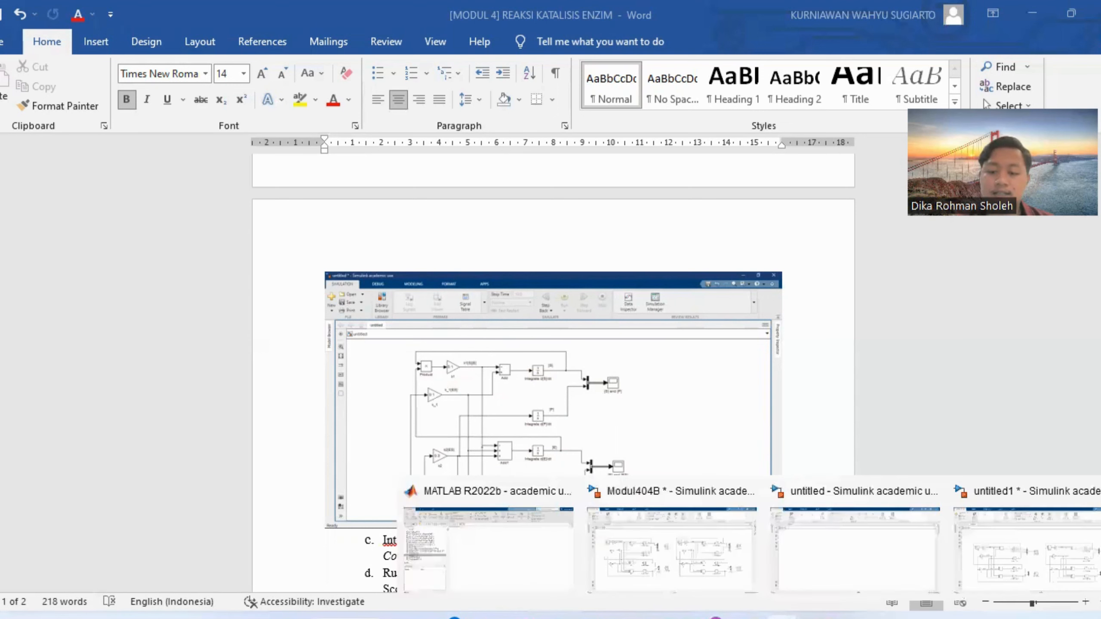
pyautogui.click(560, 560)
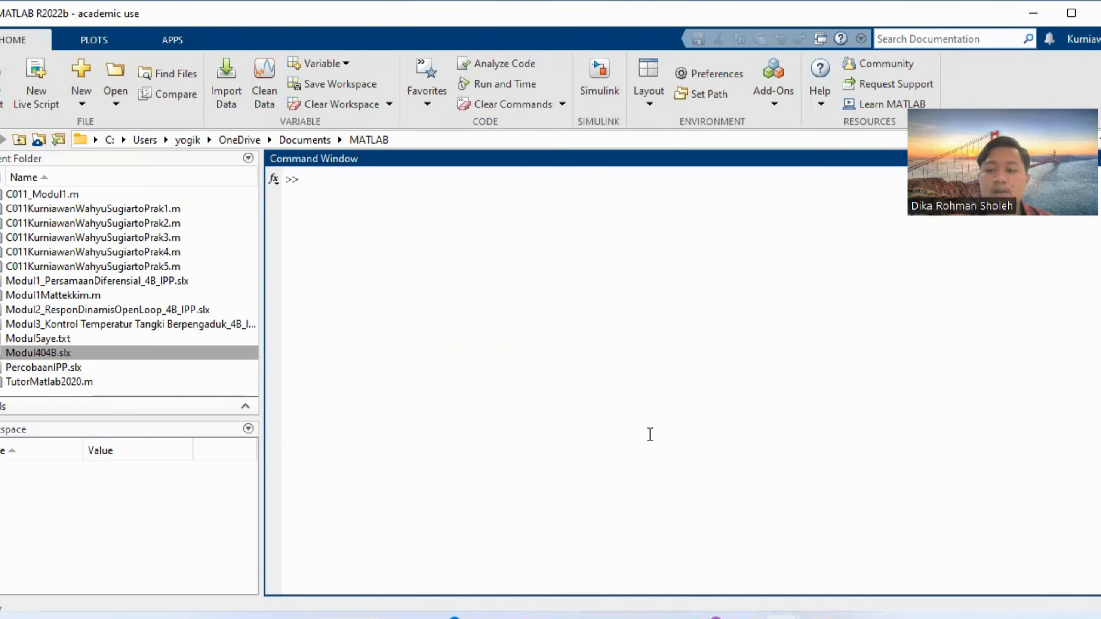
pyautogui.moveTo(793, 614)
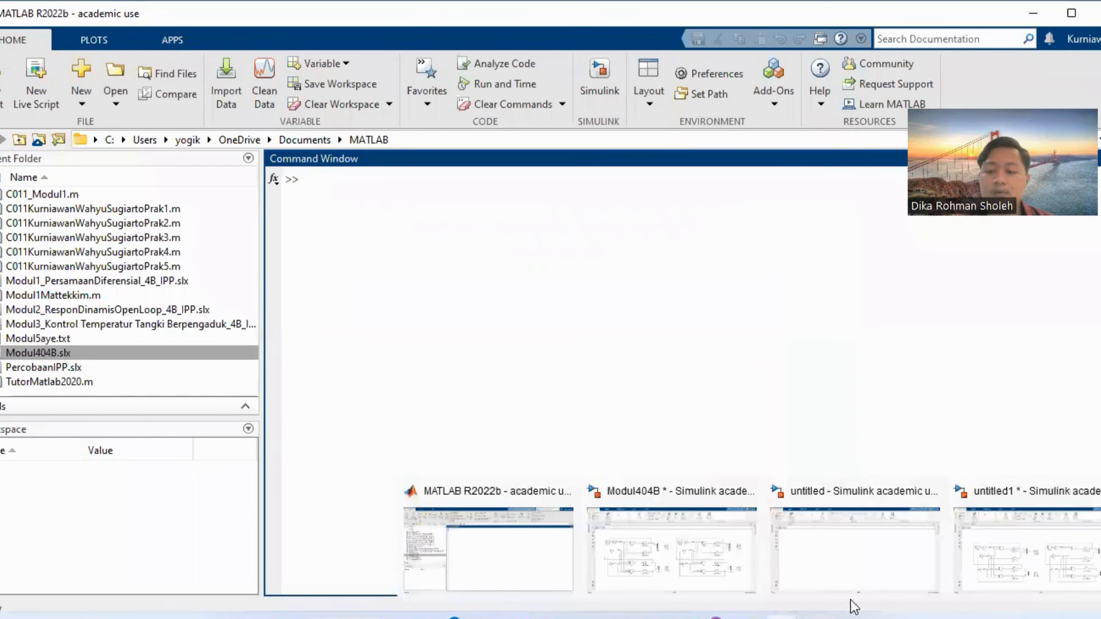
pyautogui.click(850, 581)
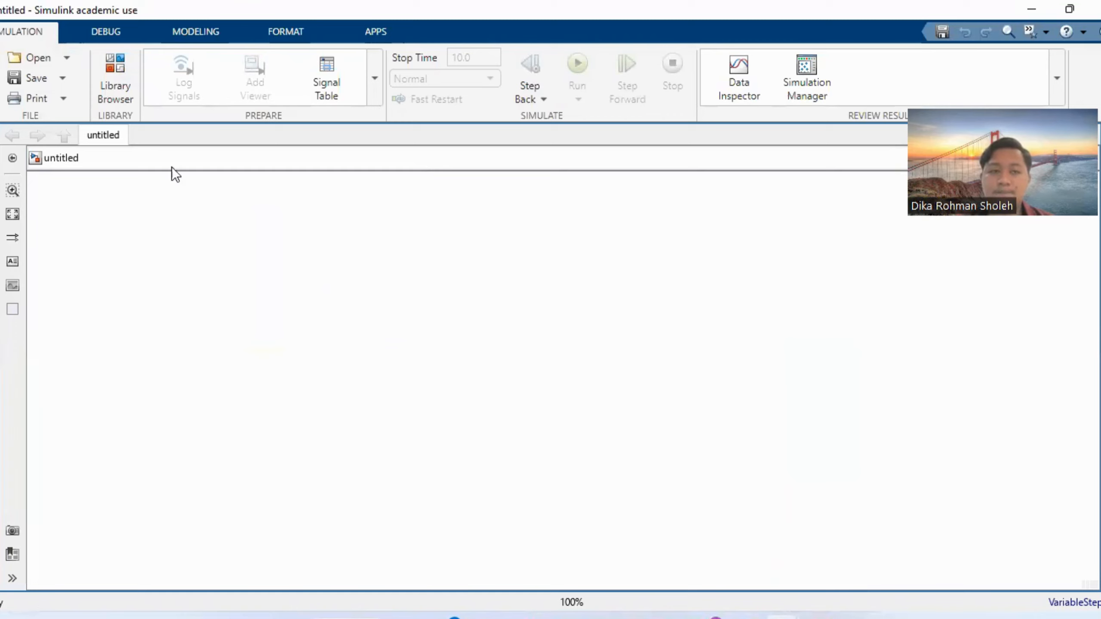
pyautogui.click(119, 69)
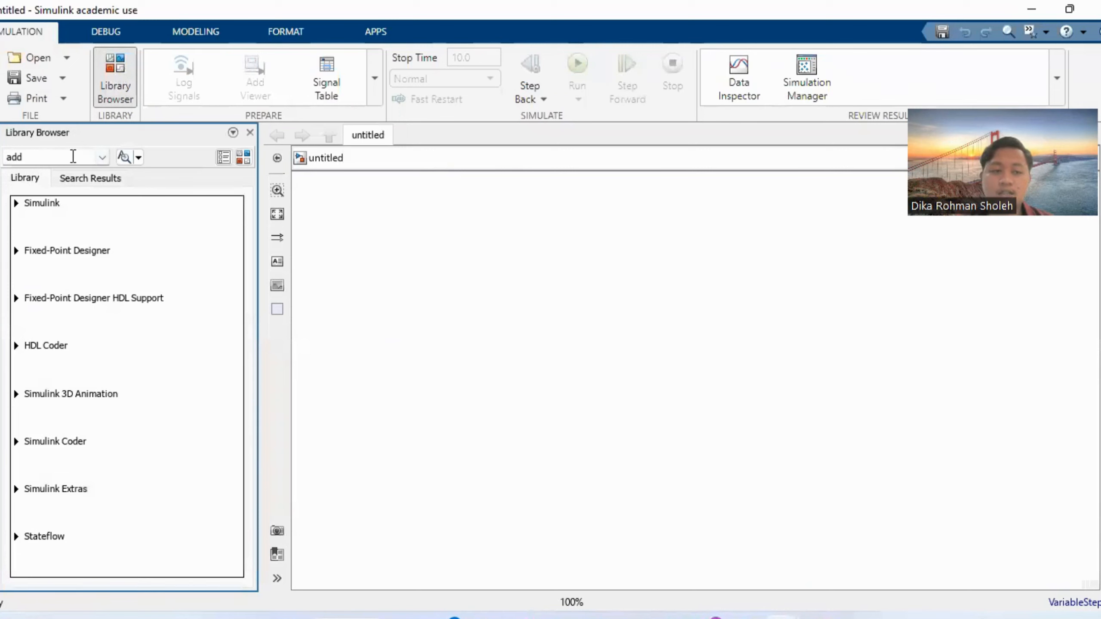
pyautogui.click(72, 156)
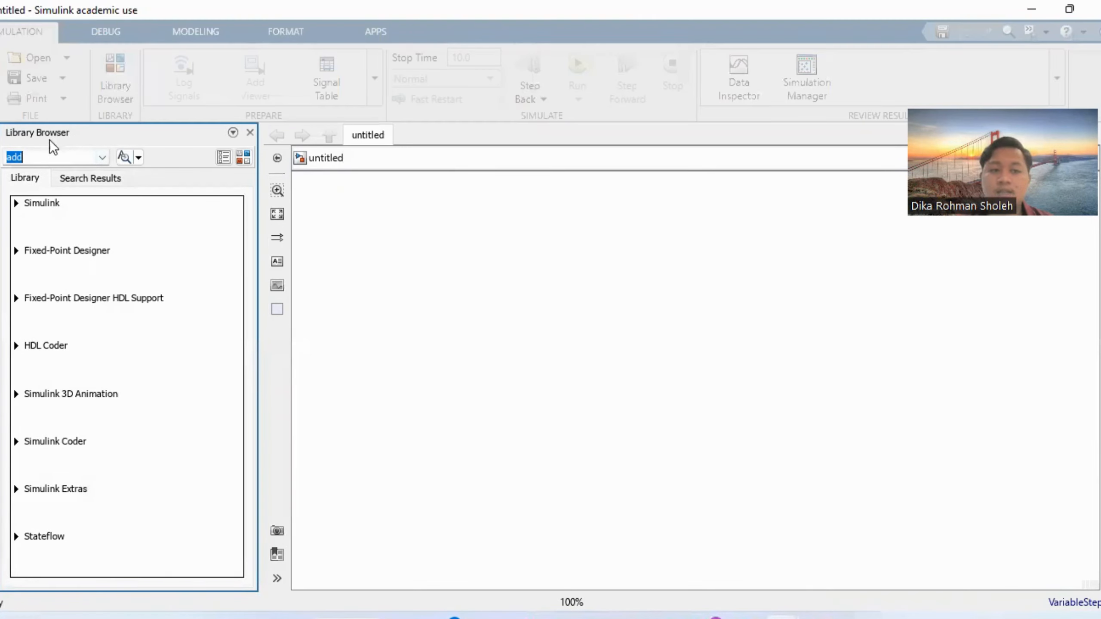
# Switch back to the Modul 4 Word document and enlarge the reference block diagram picture beyond the page margin.
pyautogui.moveTo(660, 603)
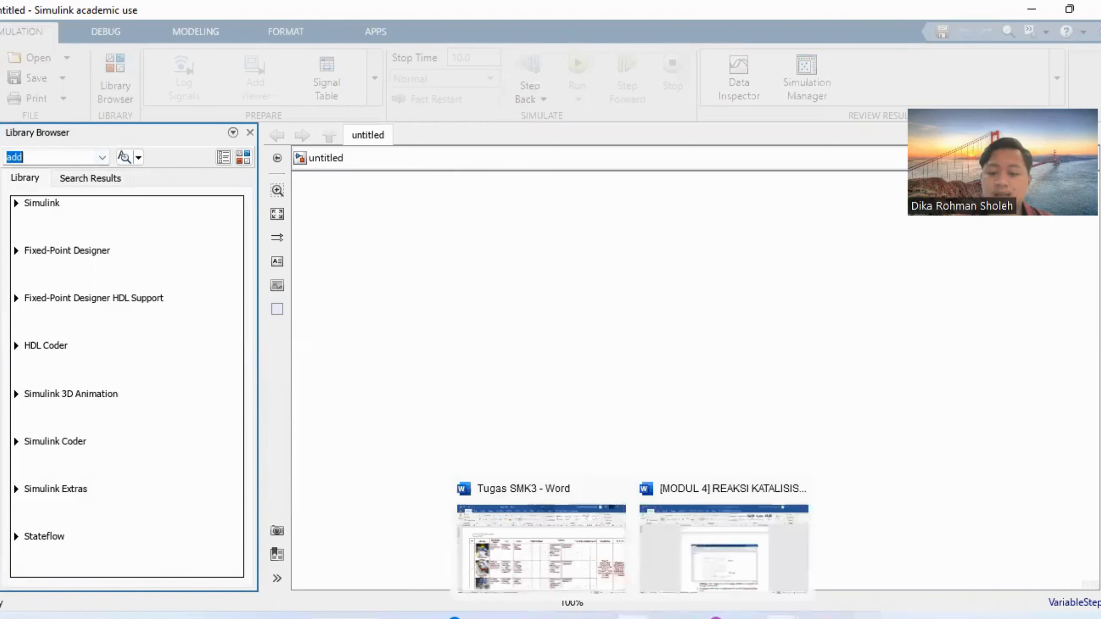
pyautogui.click(691, 557)
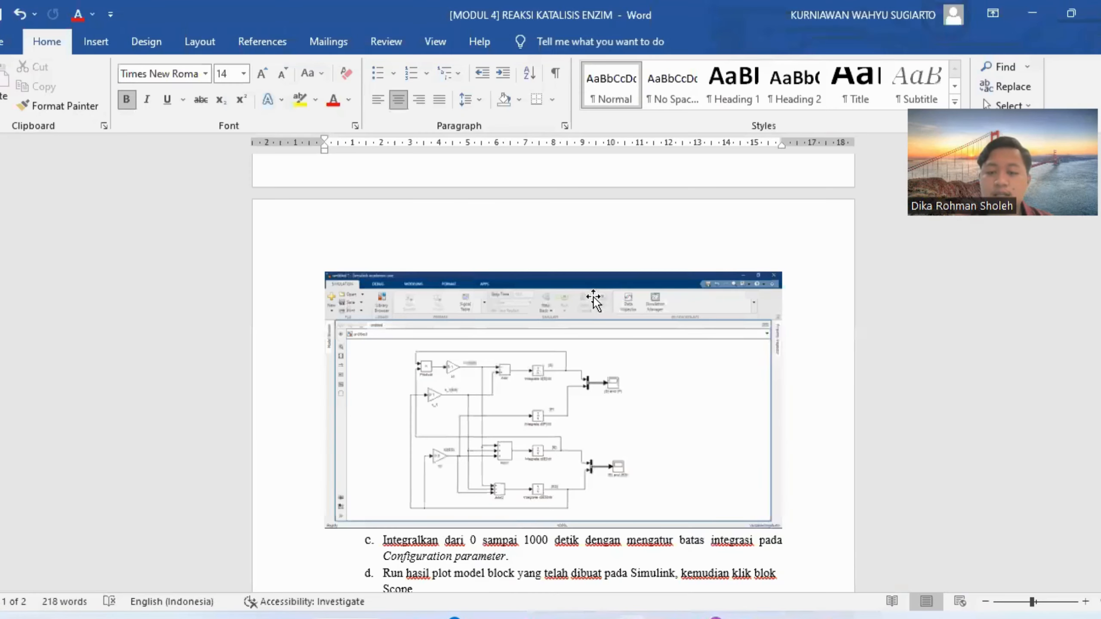
pyautogui.scroll(-1, 594, 309)
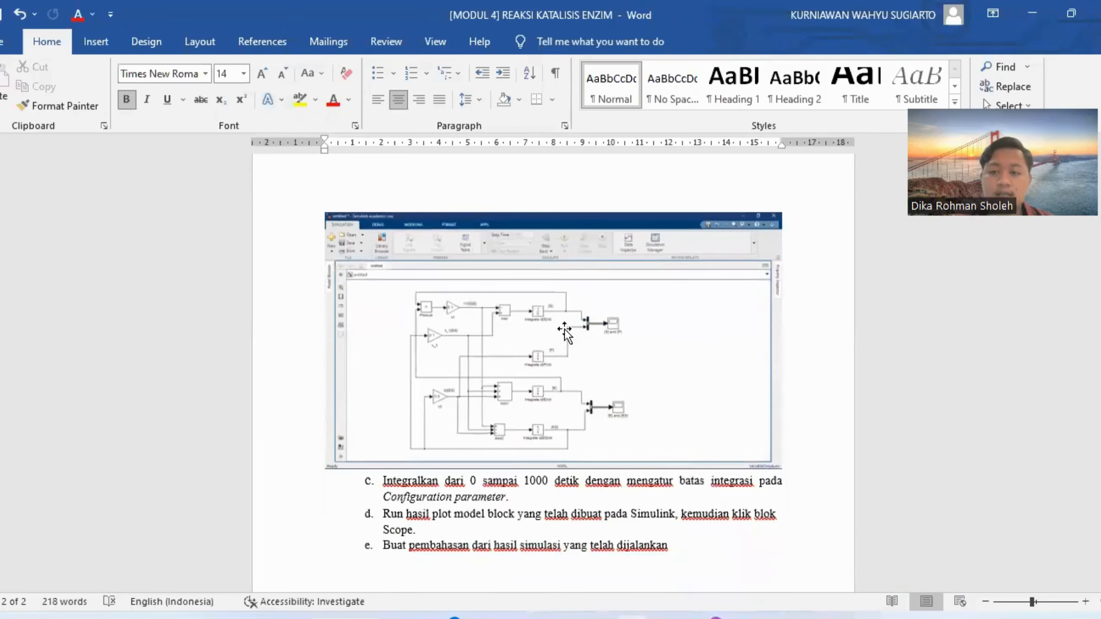
pyautogui.click(568, 349)
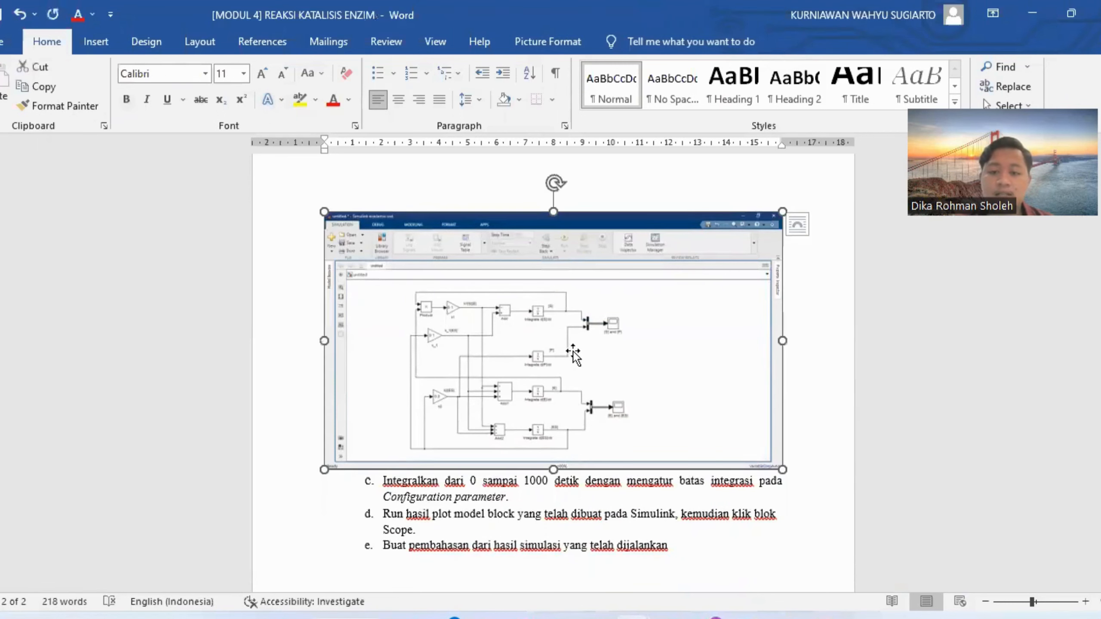
pyautogui.moveTo(782, 469); pyautogui.dragTo(912, 568)
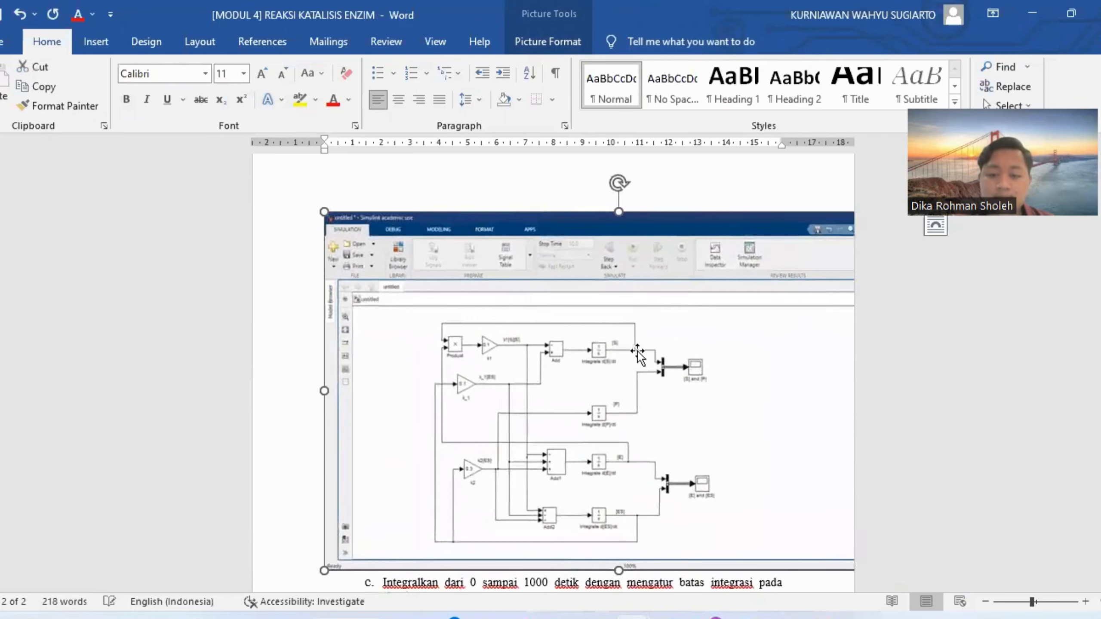
pyautogui.scroll(-2, 626, 347)
pyautogui.scroll(-1, 625, 345)
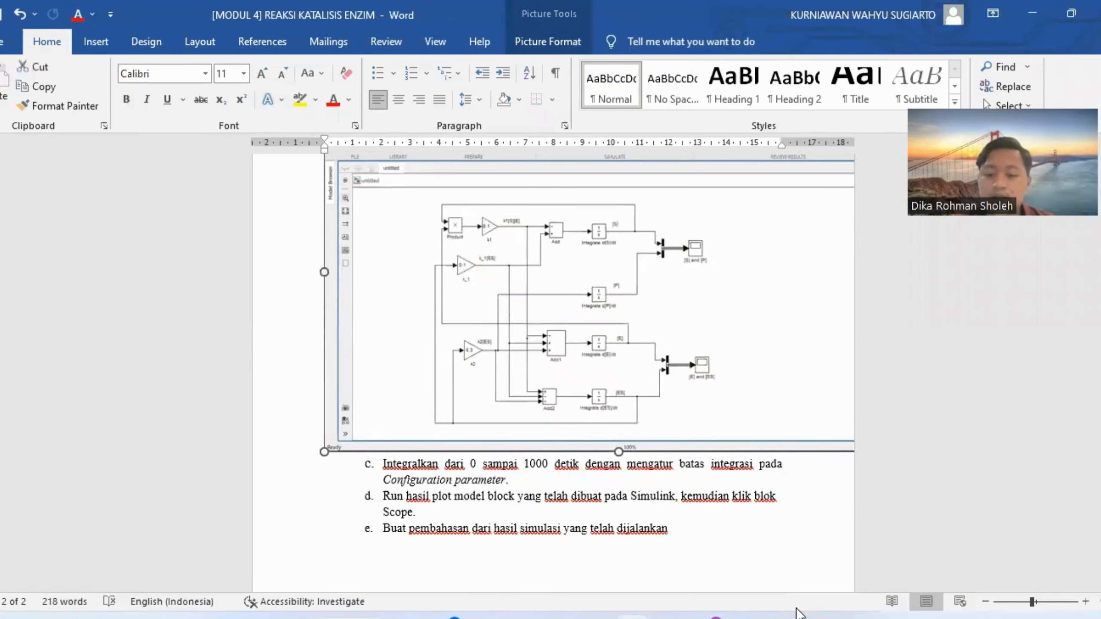
# Switch to the untitled Simulink model, search the library for gain and place three Gain blocks in a column.
pyautogui.moveTo(799, 615)
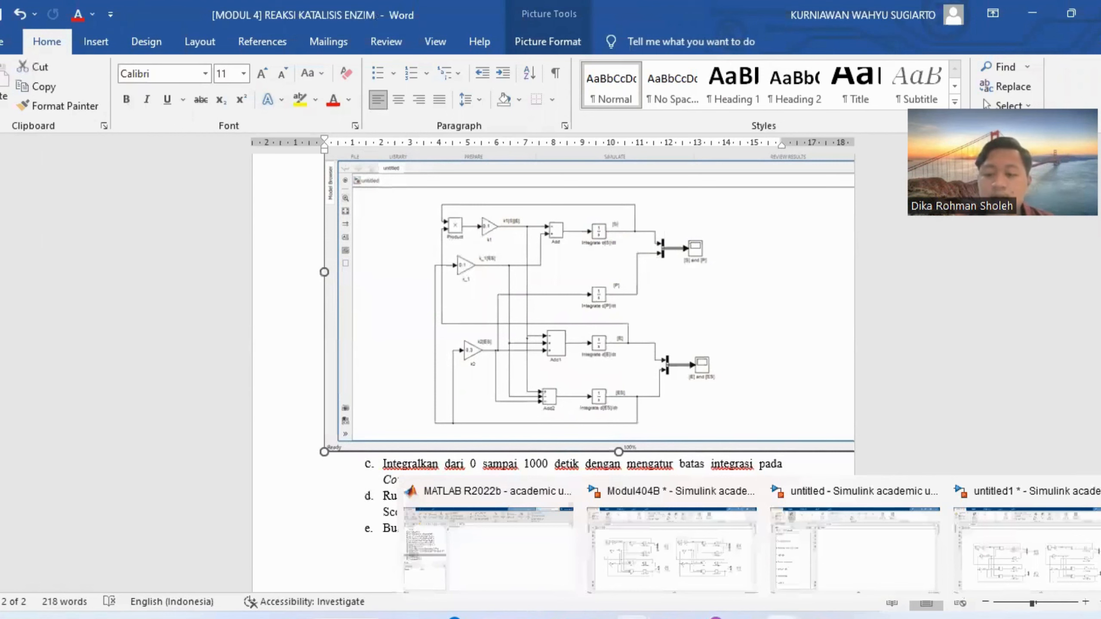
pyautogui.click(839, 561)
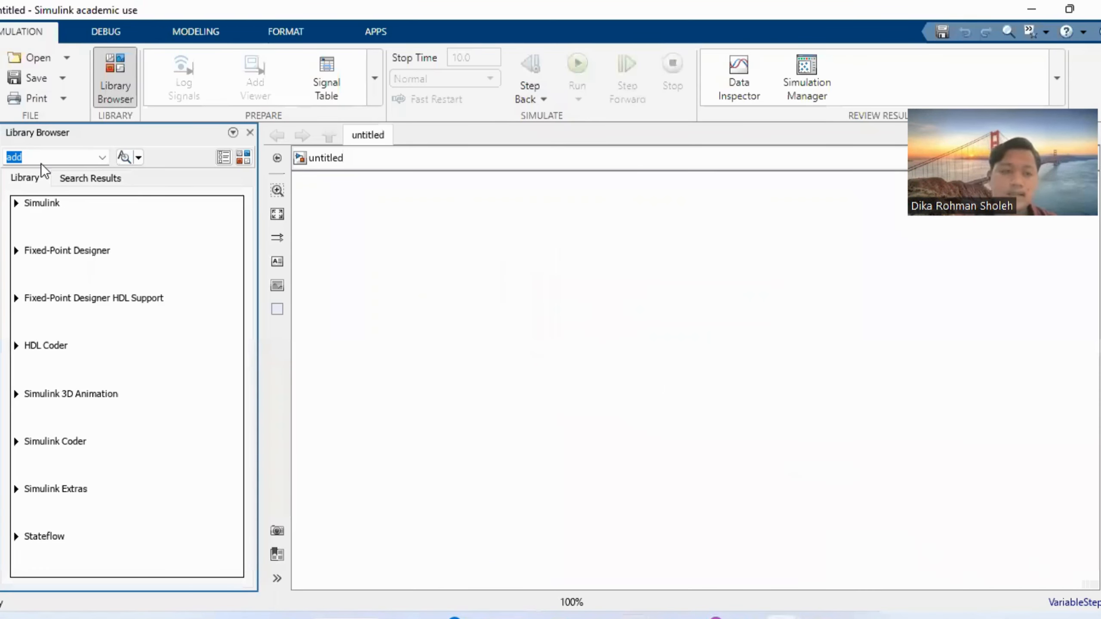
pyautogui.press('BackSpace')
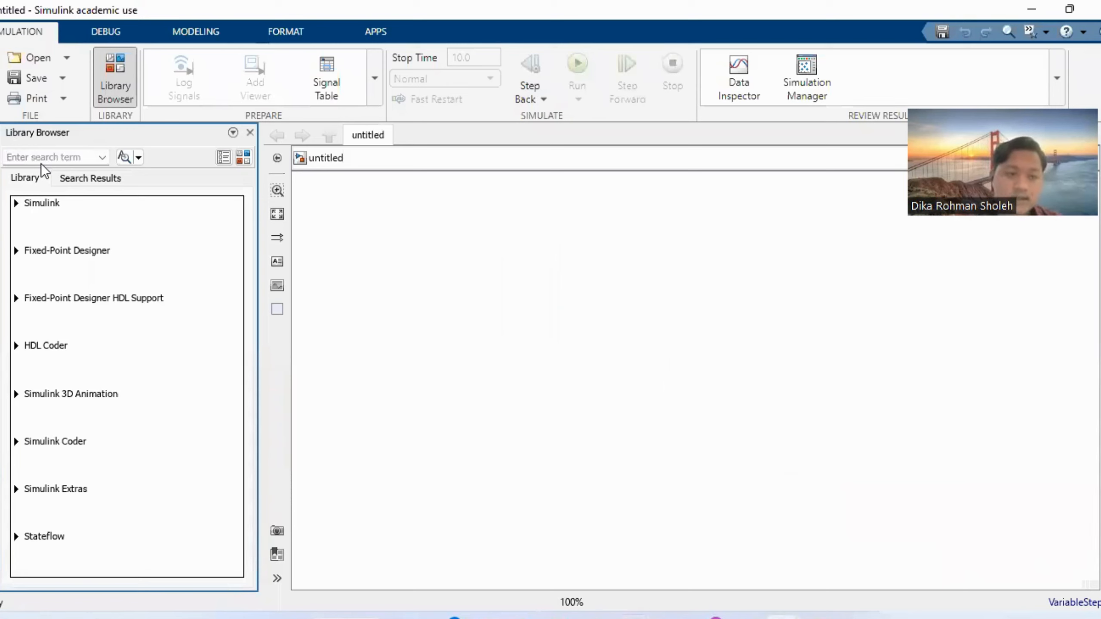
pyautogui.write('gain')
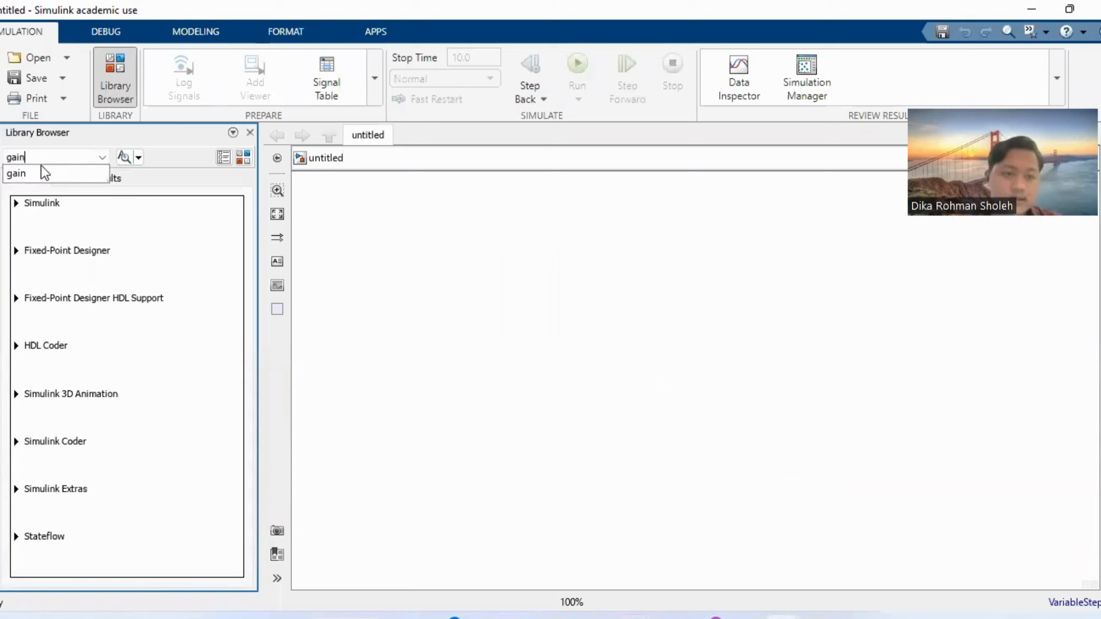
pyautogui.click(125, 157)
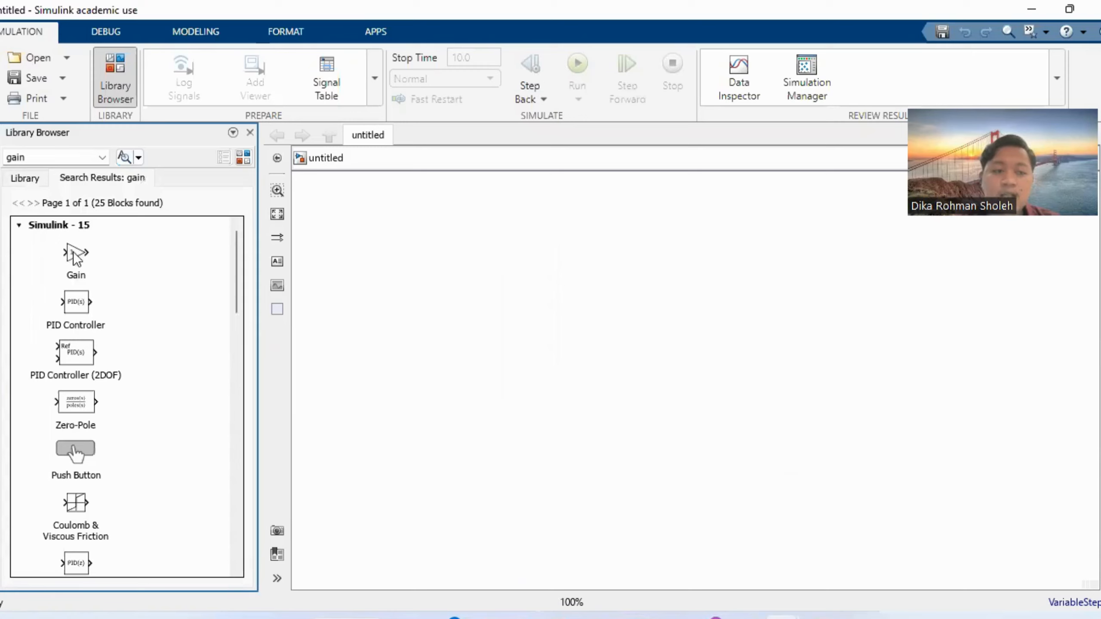
pyautogui.moveTo(75, 258); pyautogui.dragTo(447, 254)
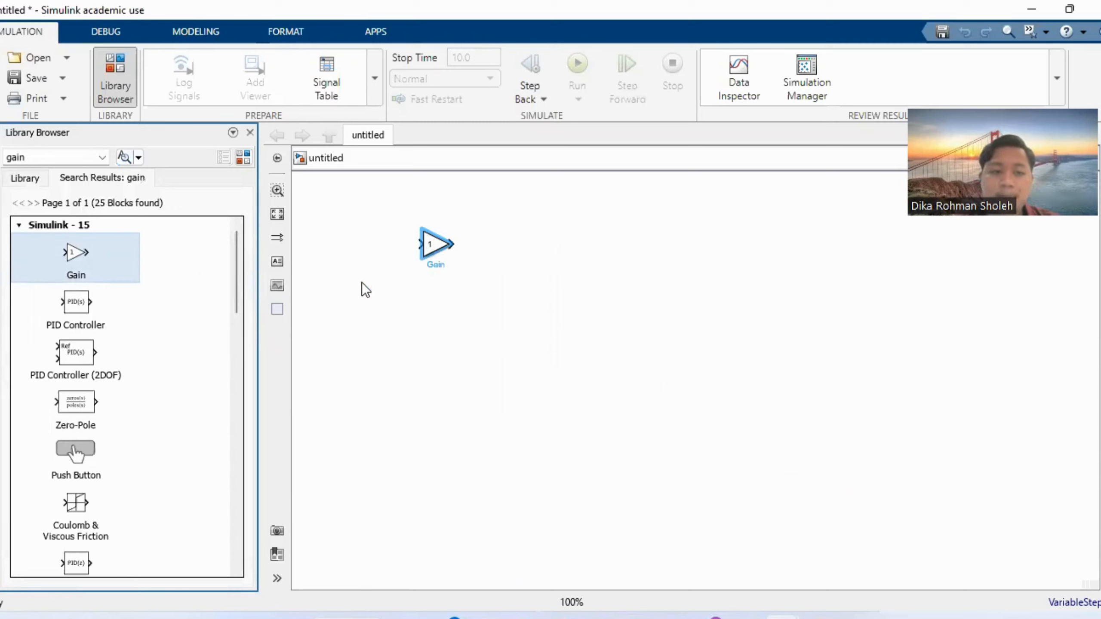
pyautogui.moveTo(82, 253); pyautogui.dragTo(438, 305)
pyautogui.moveTo(63, 254); pyautogui.dragTo(445, 352)
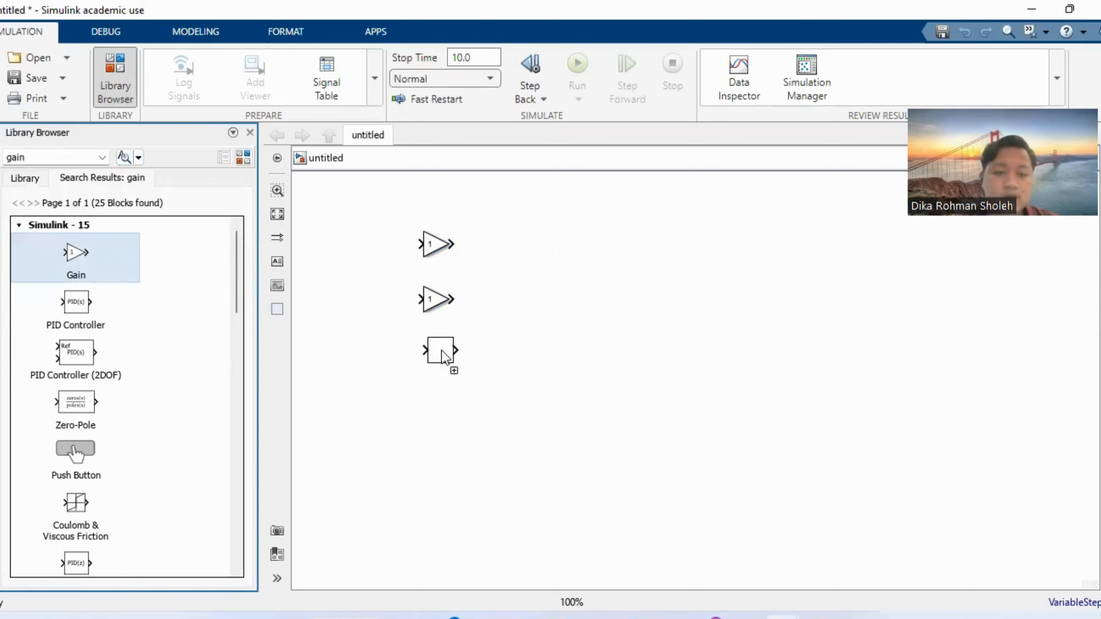
# Search the library for integral and place four Integrator blocks in a column beside the Gain blocks.
pyautogui.click(78, 158)
pyautogui.press('BackSpace')
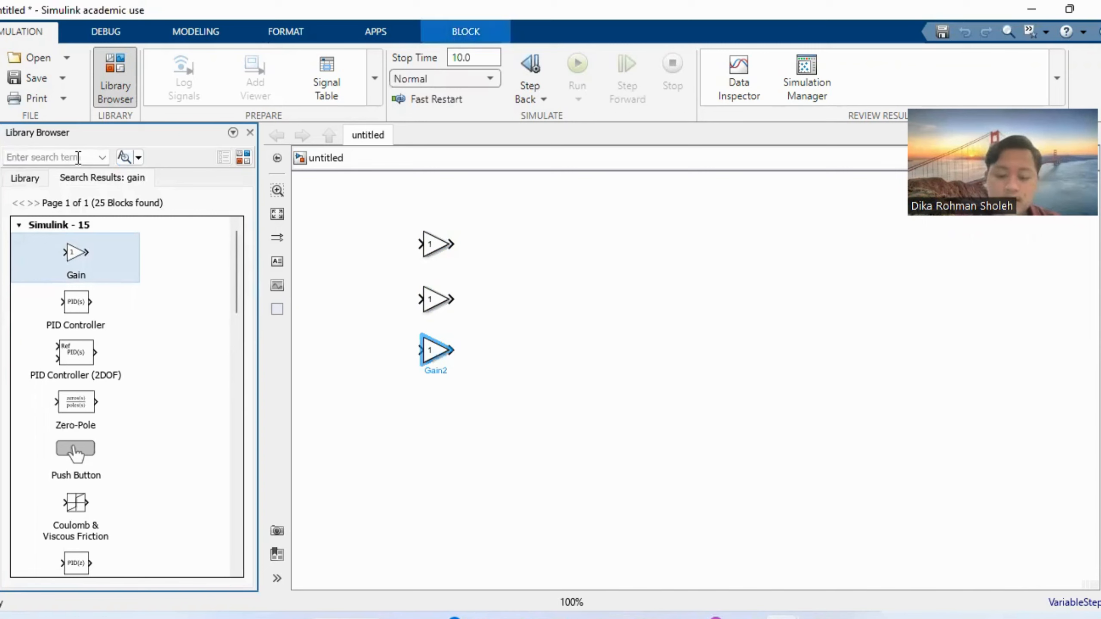
pyautogui.write('iintegral')
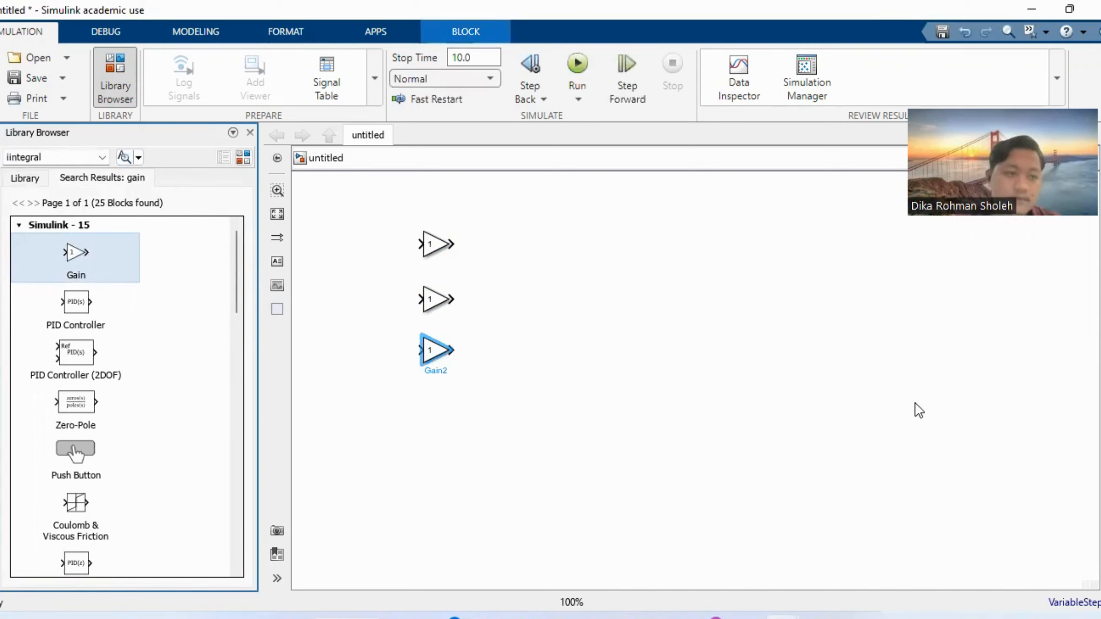
pyautogui.doubleClick(9, 157)
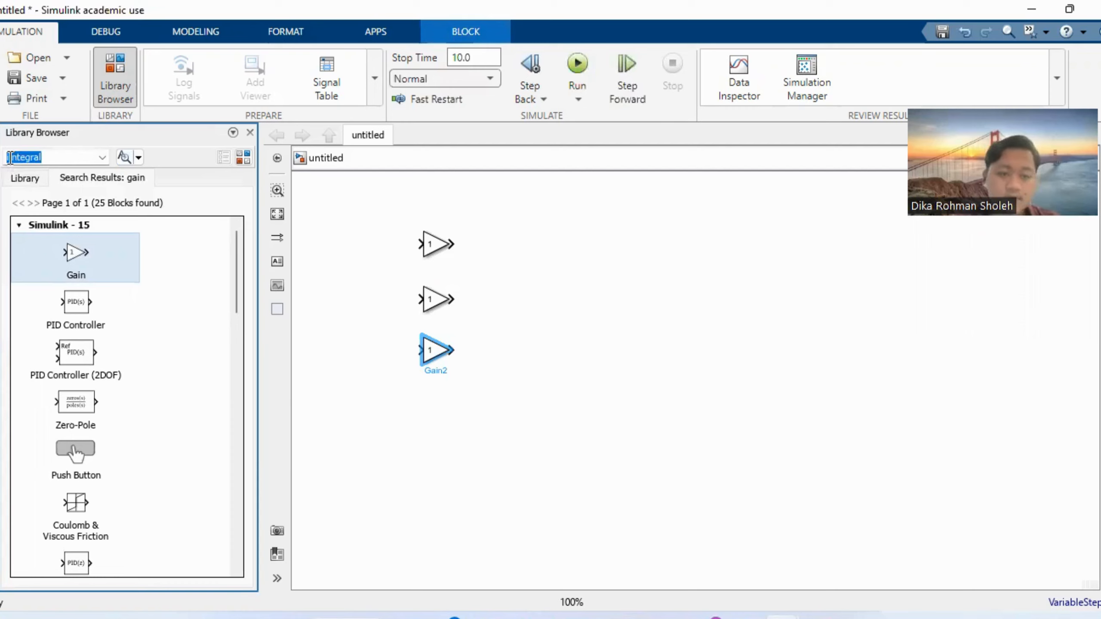
pyautogui.press('BackSpace')
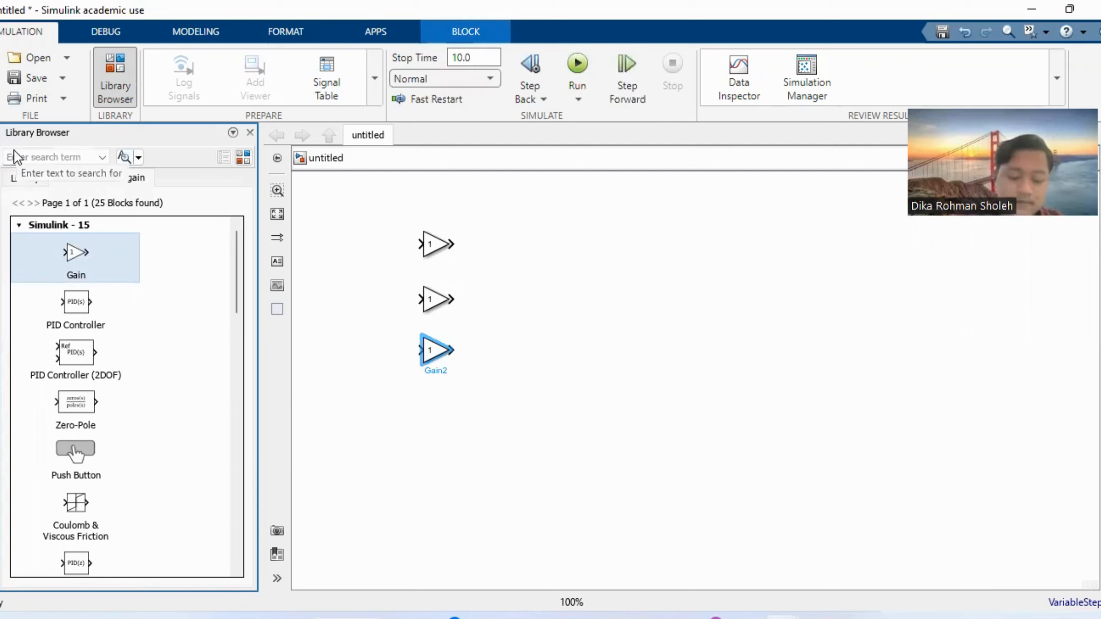
pyautogui.write('inte')
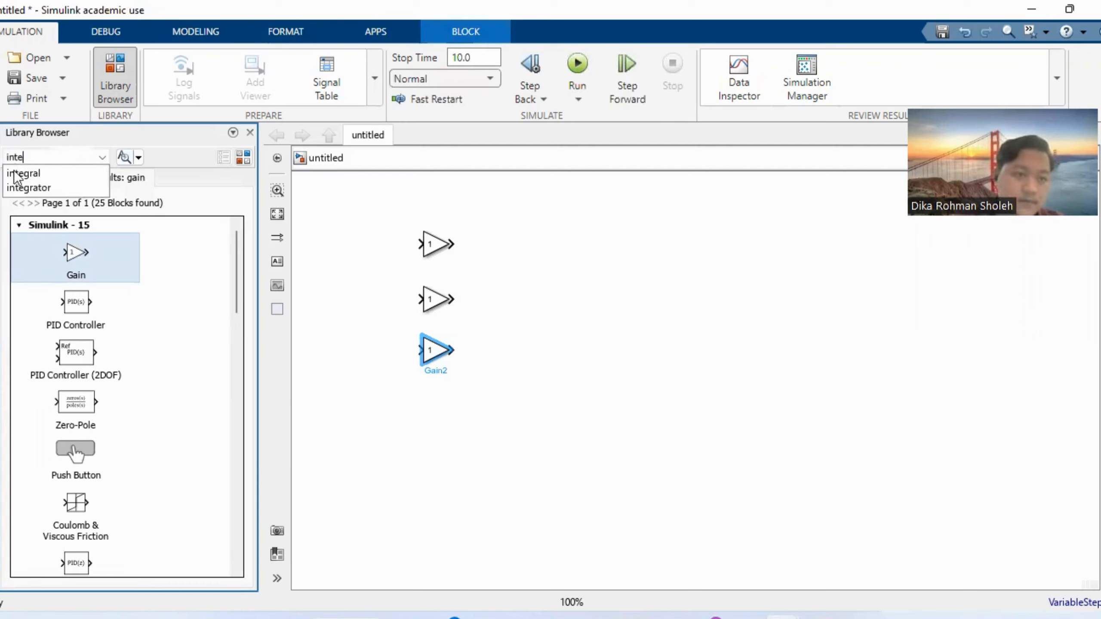
pyautogui.click(30, 174)
pyautogui.click(124, 157)
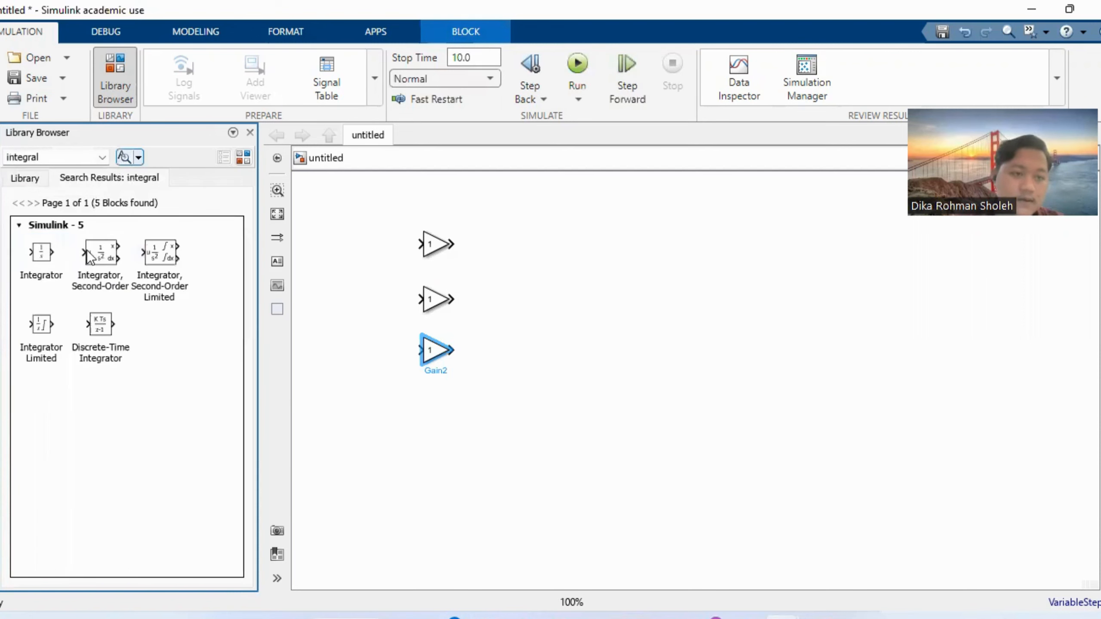
pyautogui.moveTo(35, 265); pyautogui.dragTo(559, 244)
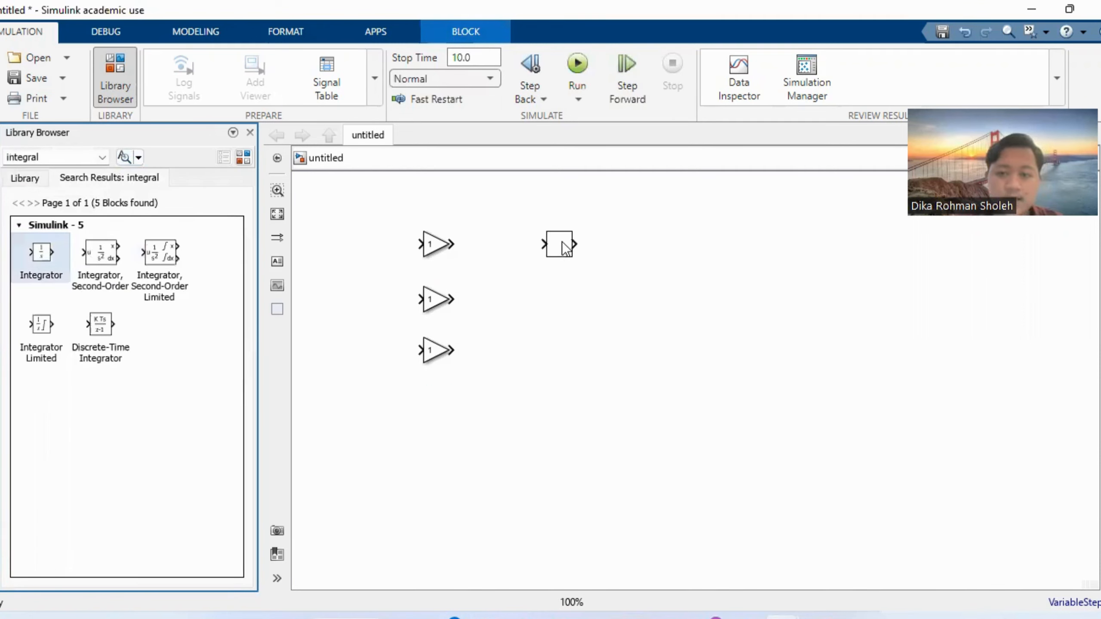
pyautogui.moveTo(445, 305); pyautogui.dragTo(559, 290)
pyautogui.moveTo(40, 256); pyautogui.dragTo(562, 395)
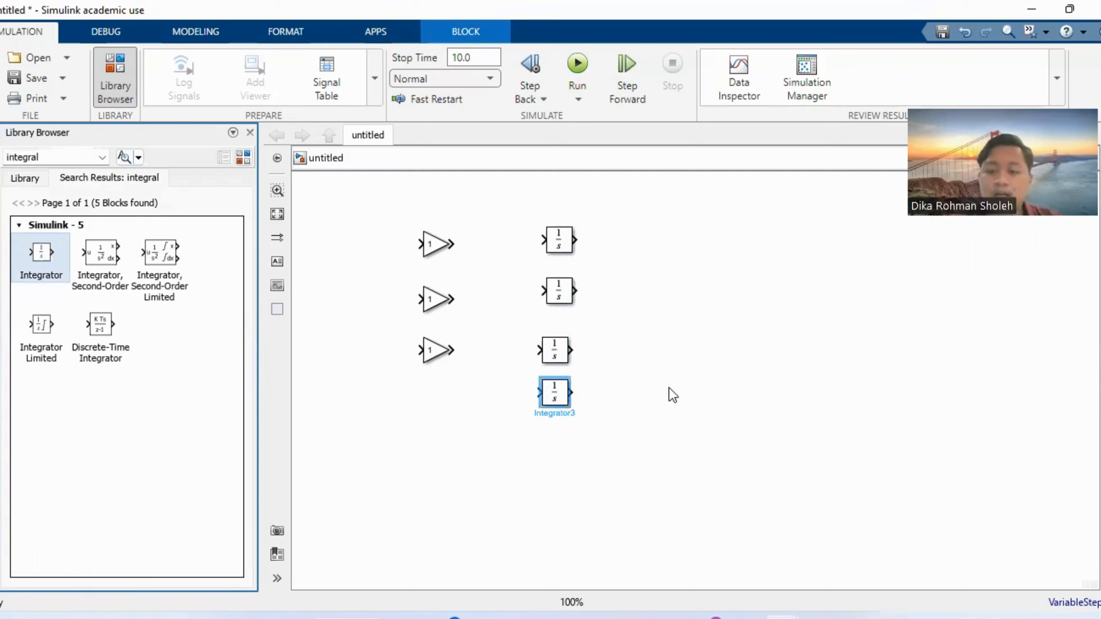
# Examine the completed untitled1 Simulink model and the reference block diagram in the Word document for the blocks needed.
pyautogui.moveTo(788, 615)
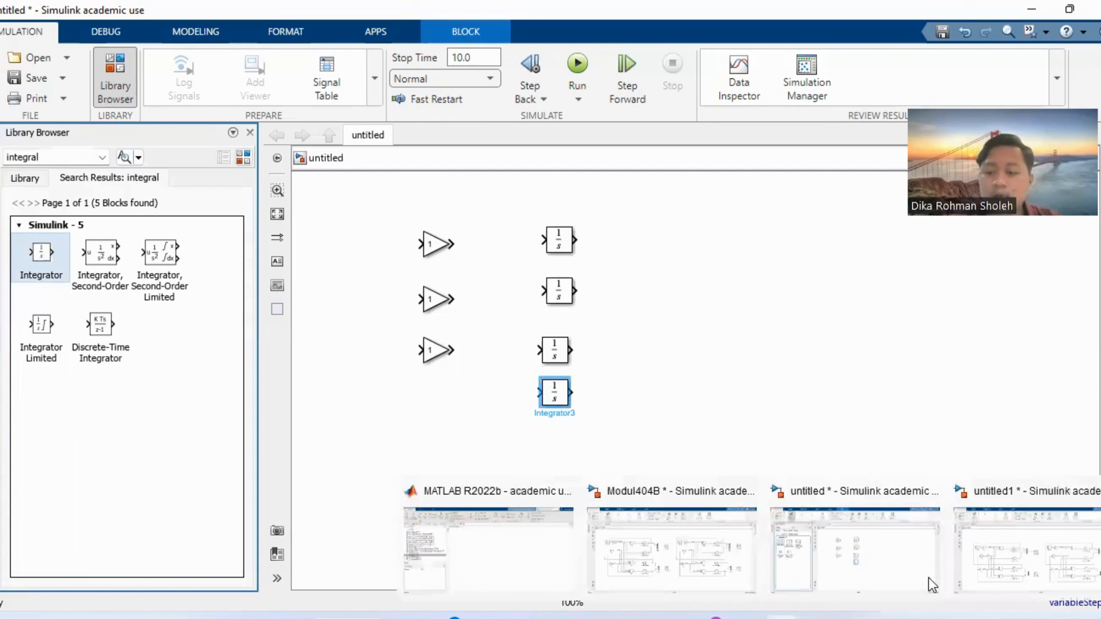
pyautogui.click(979, 557)
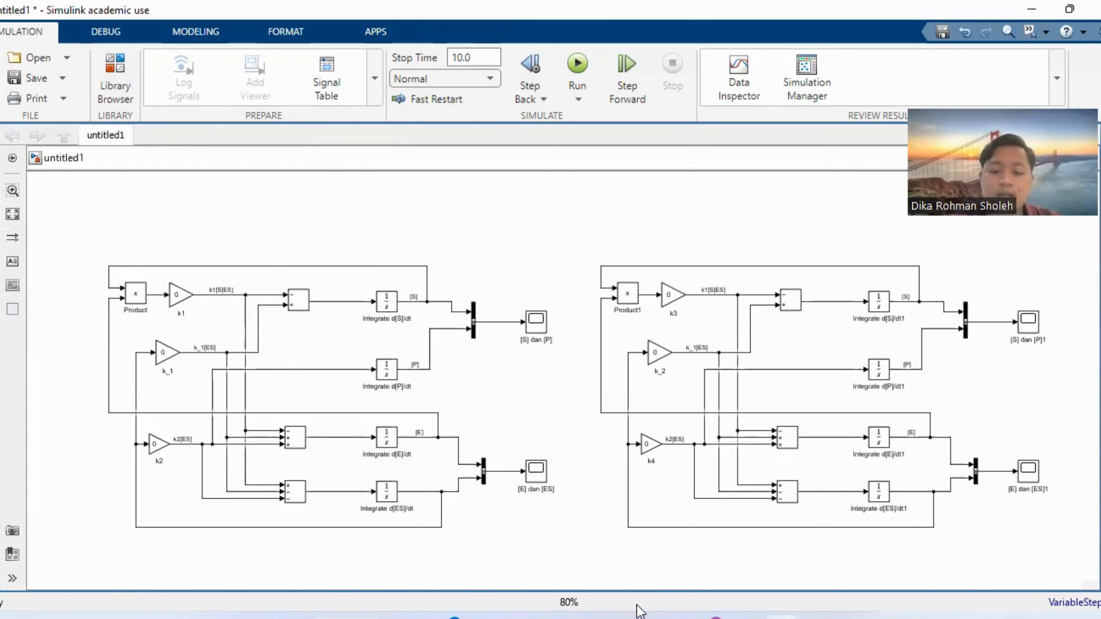
pyautogui.click(699, 558)
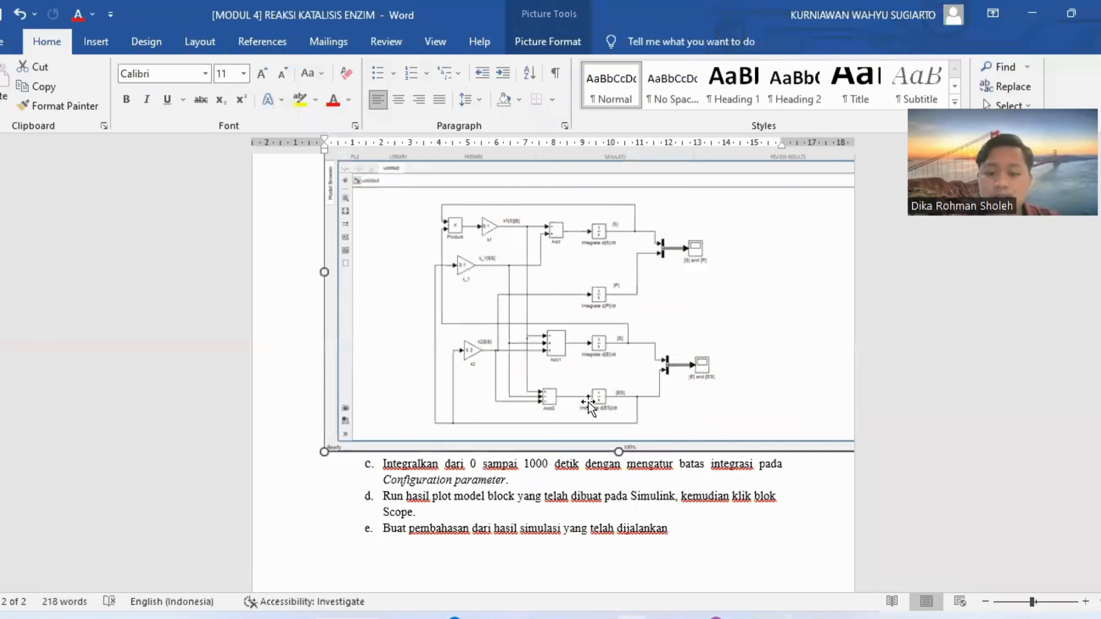
pyautogui.moveTo(819, 618)
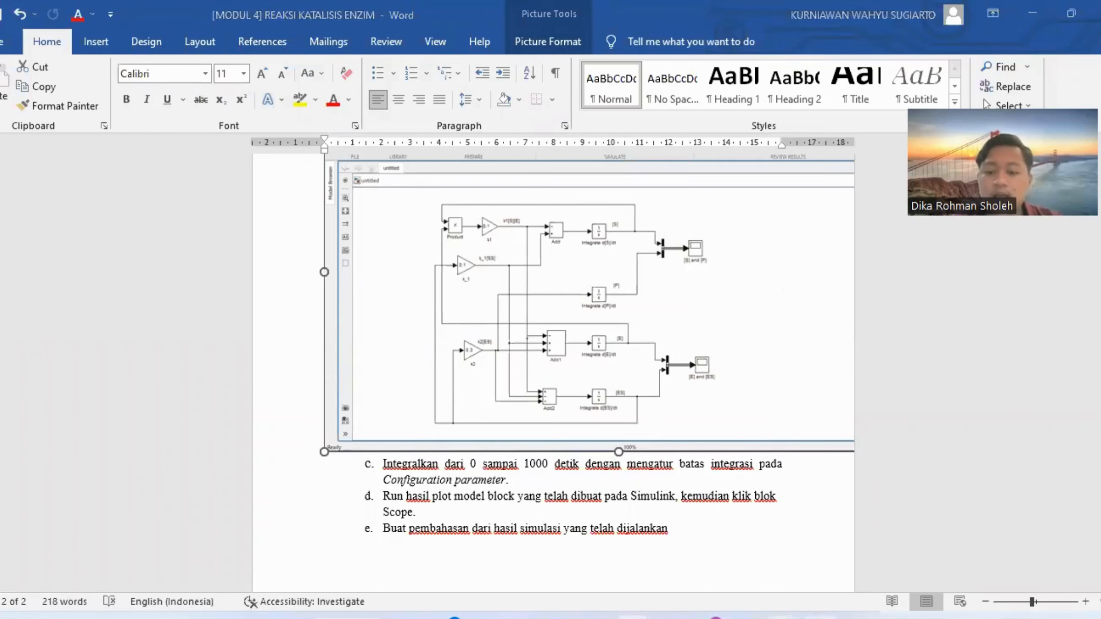
# Check the gain parameters of the k3, k_2 and k4 blocks in the RUN 1 diagram of the Modul48B model.
pyautogui.click(981, 547)
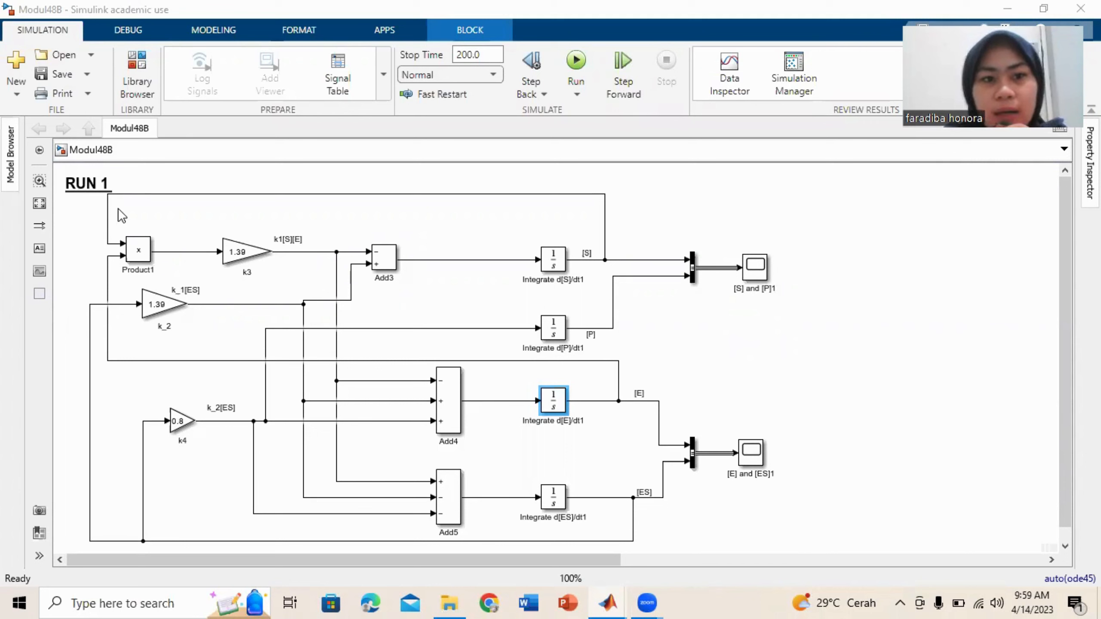
pyautogui.click(245, 259)
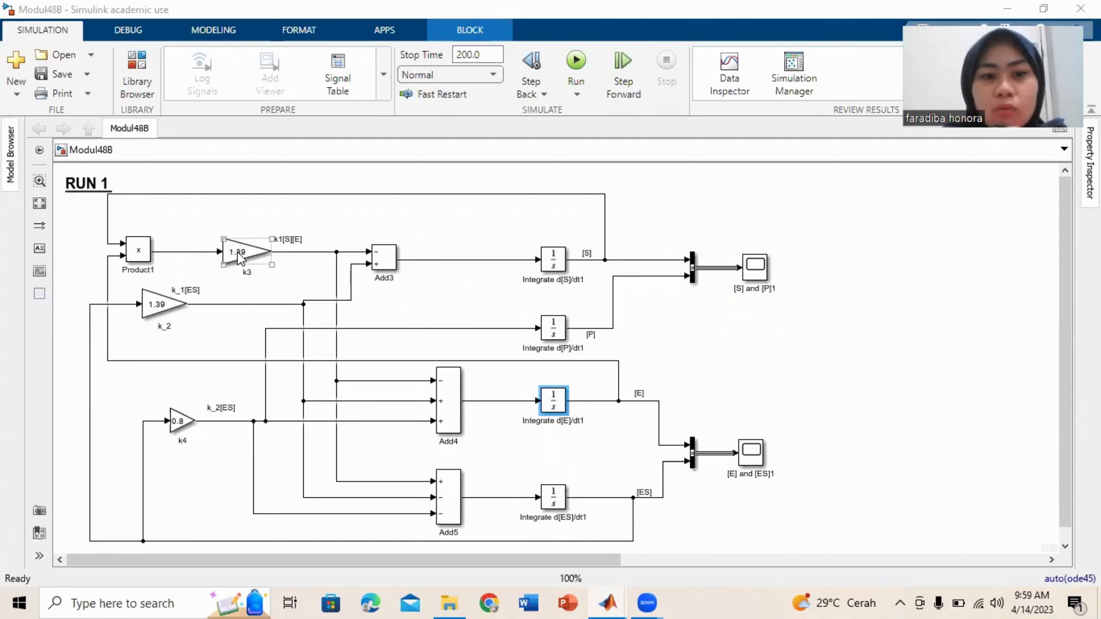
pyautogui.doubleClick(237, 251)
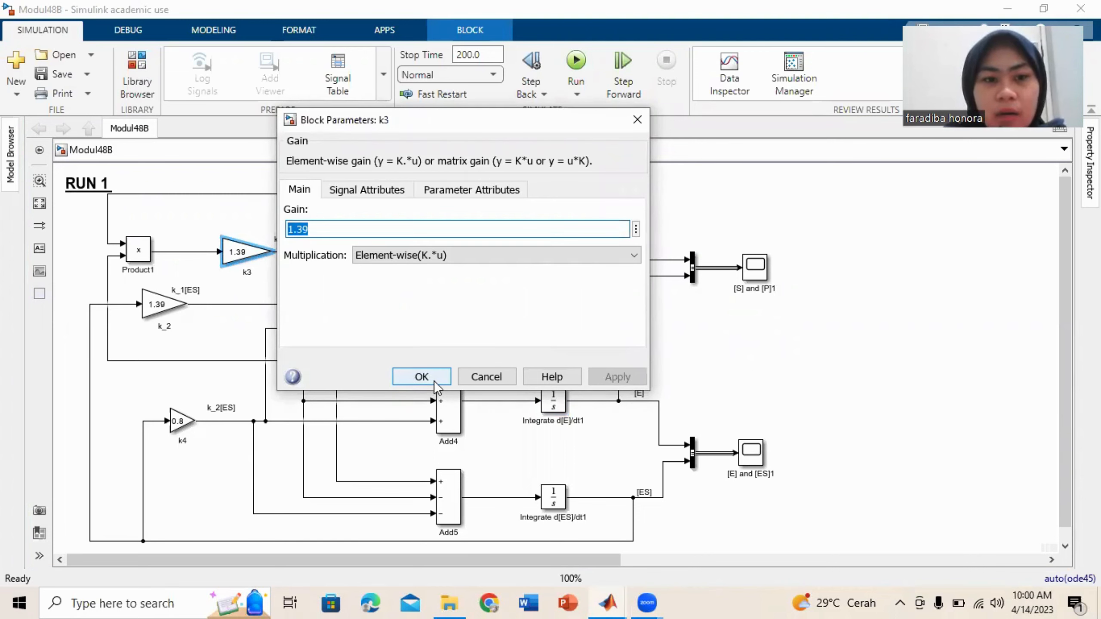
pyautogui.press('Return')
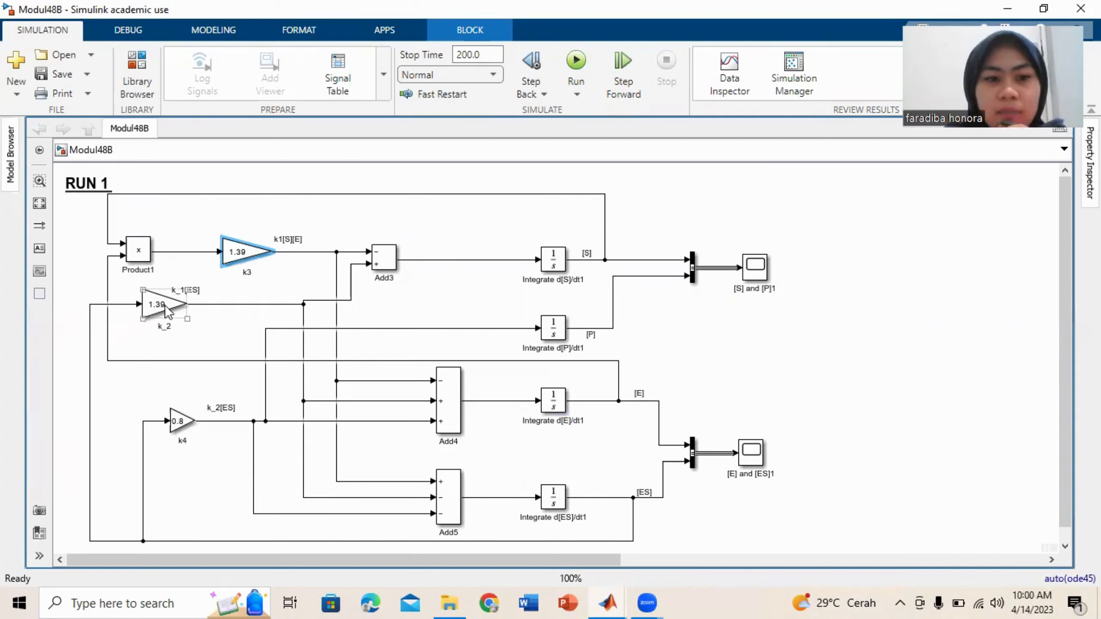
pyautogui.click(181, 424)
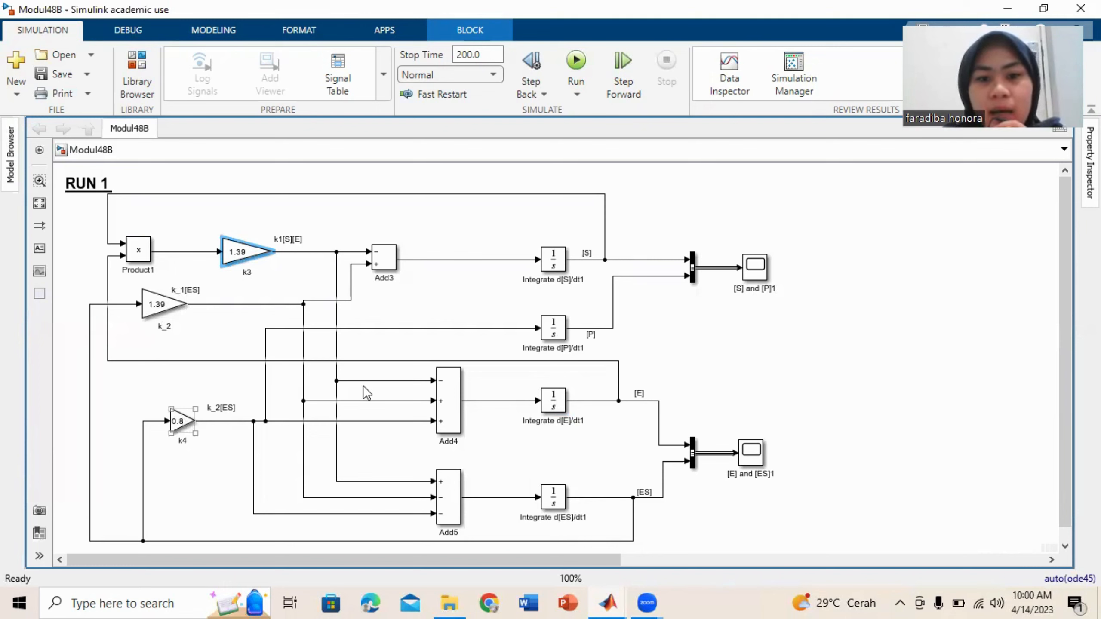
pyautogui.click(345, 269)
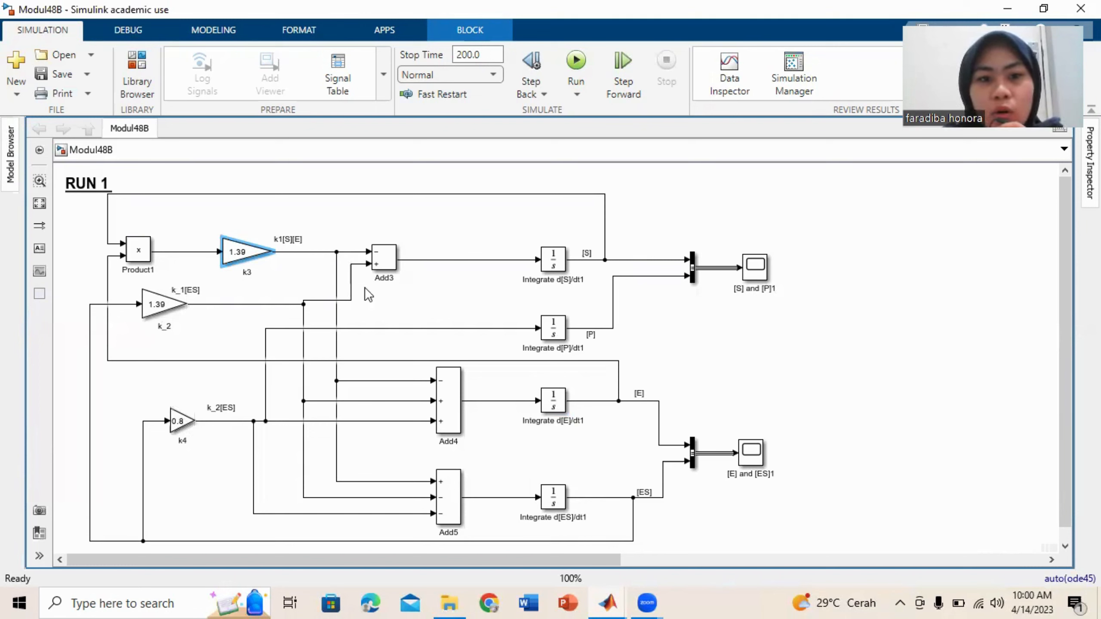
# Check the initial conditions of the d[S]/dt1 and d[E]/dt1 Integrator blocks in the RUN 1 diagram.
pyautogui.click(383, 253)
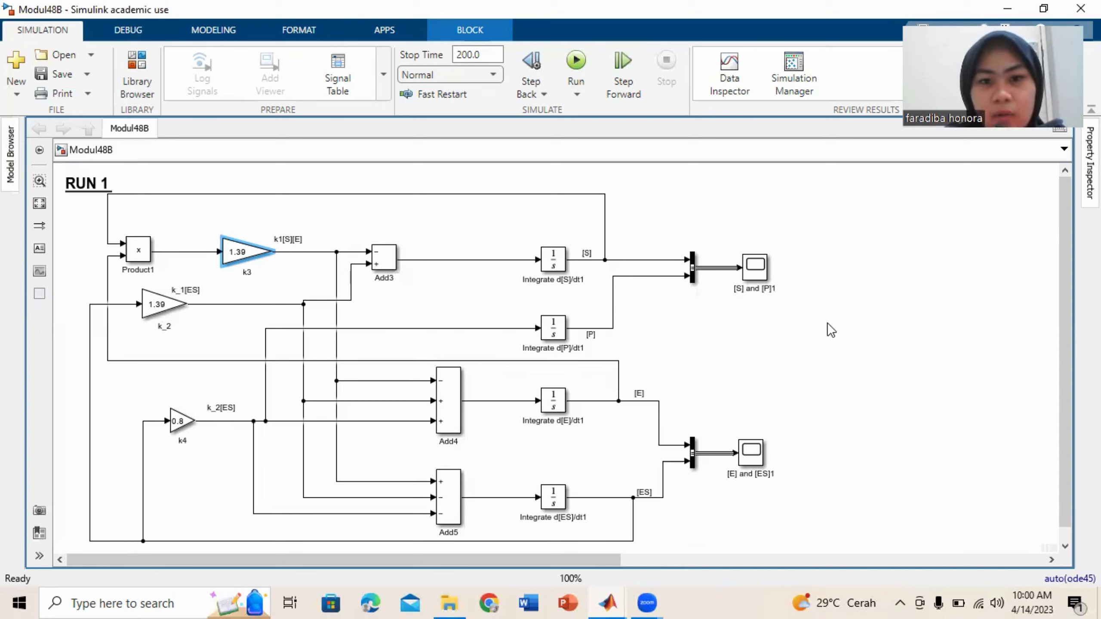
pyautogui.doubleClick(553, 262)
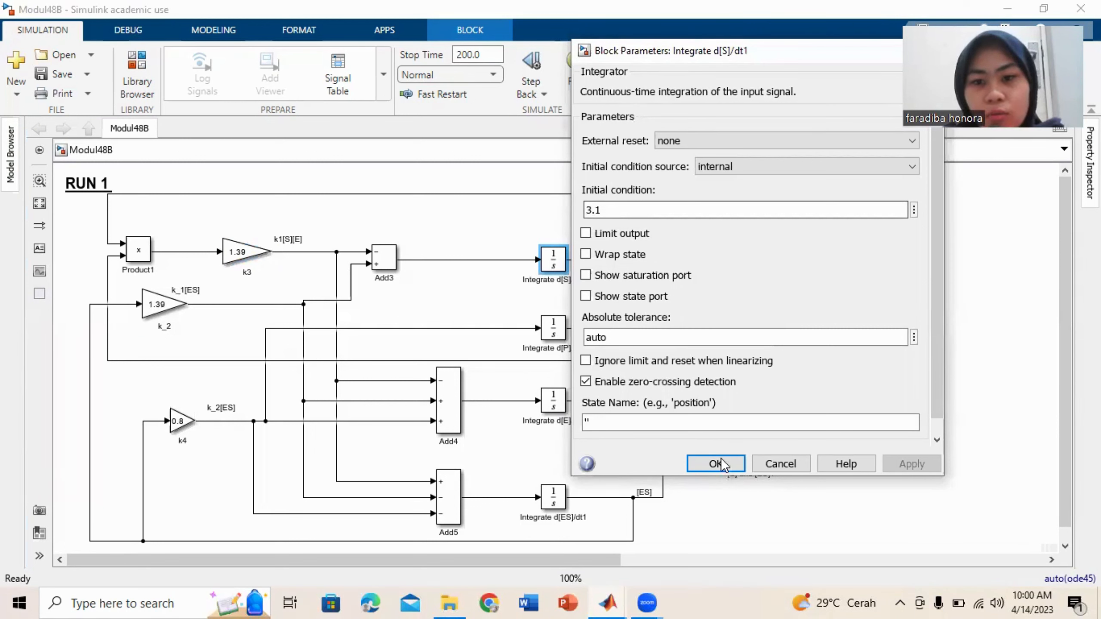
pyautogui.doubleClick(558, 407)
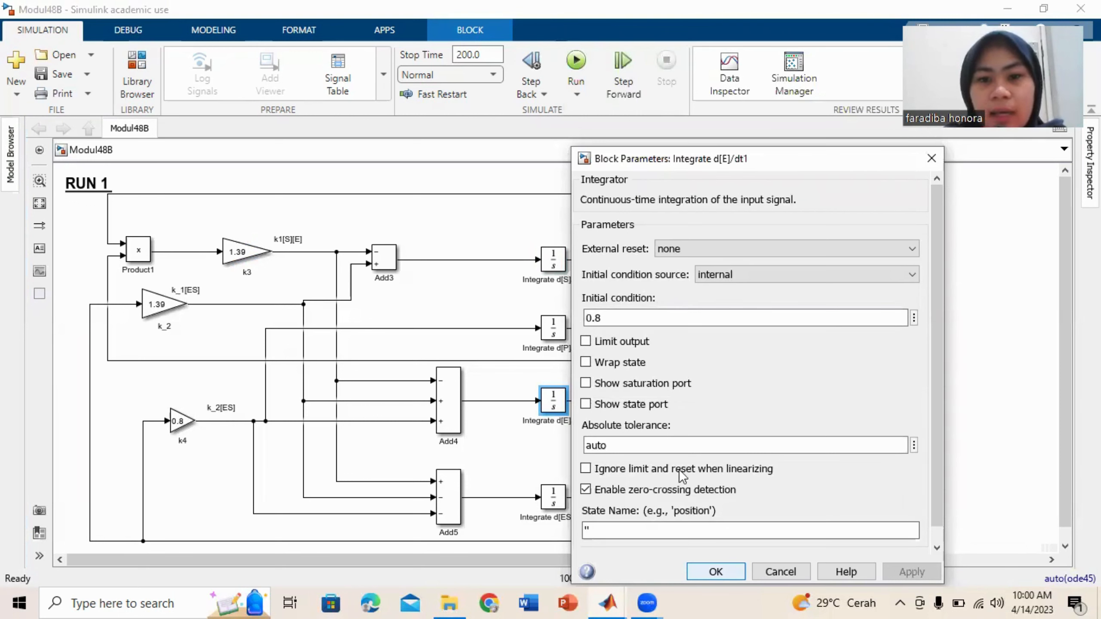
pyautogui.press('Return')
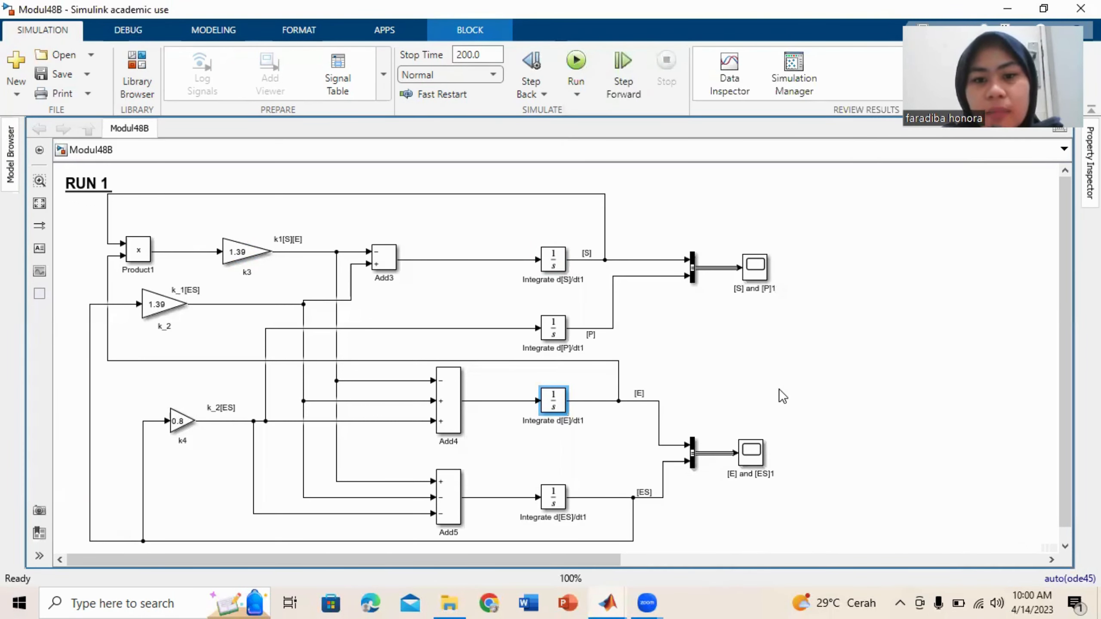
pyautogui.click(779, 389)
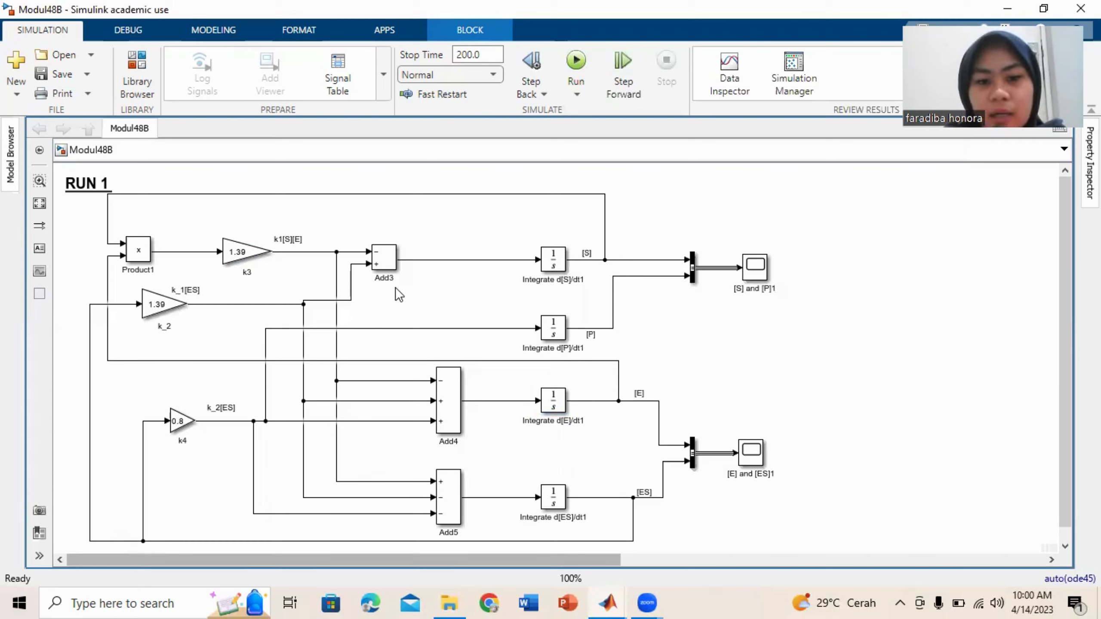
# Check the gain parameters of the k1, k_1 and k2 blocks in the RUN 2 diagram.
pyautogui.hscroll(5, 395, 288)
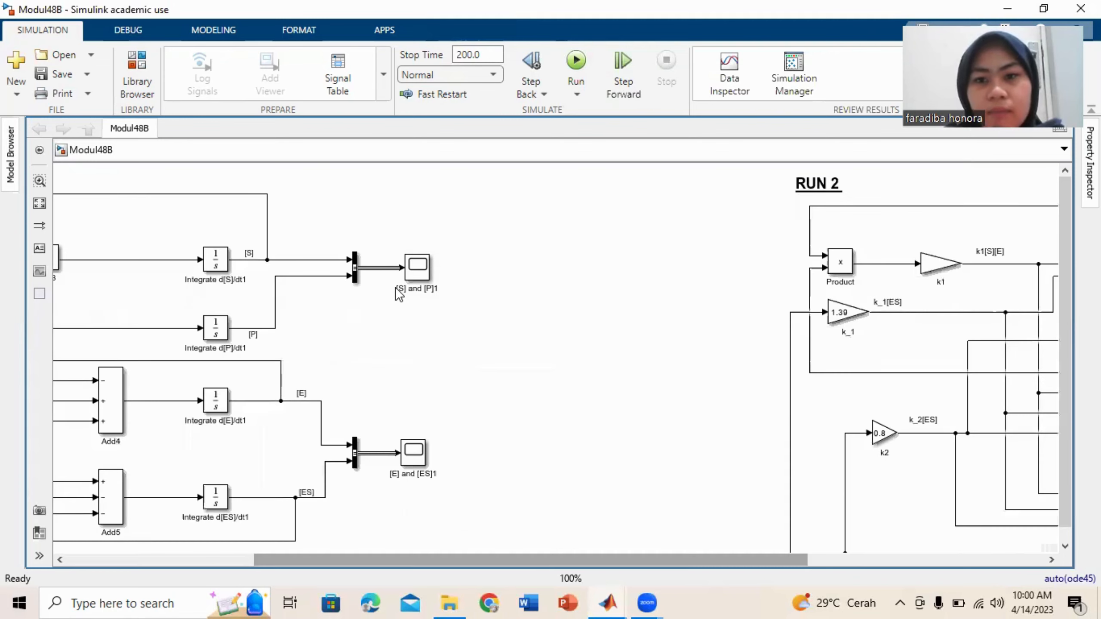
pyautogui.hscroll(6, 801, 518)
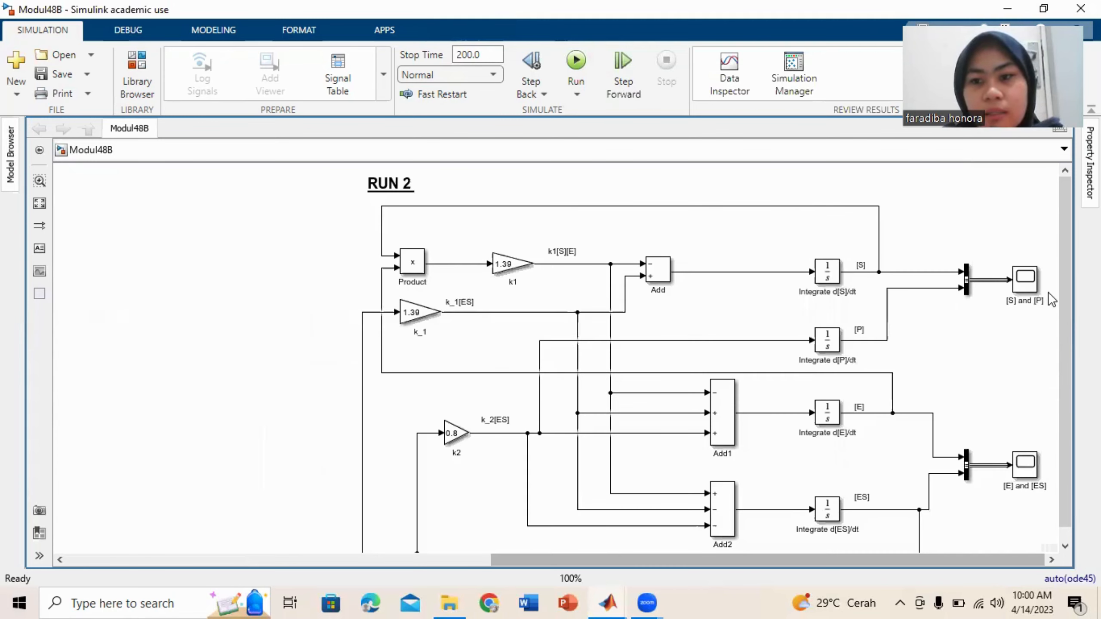
pyautogui.scroll(-1, 1062, 287)
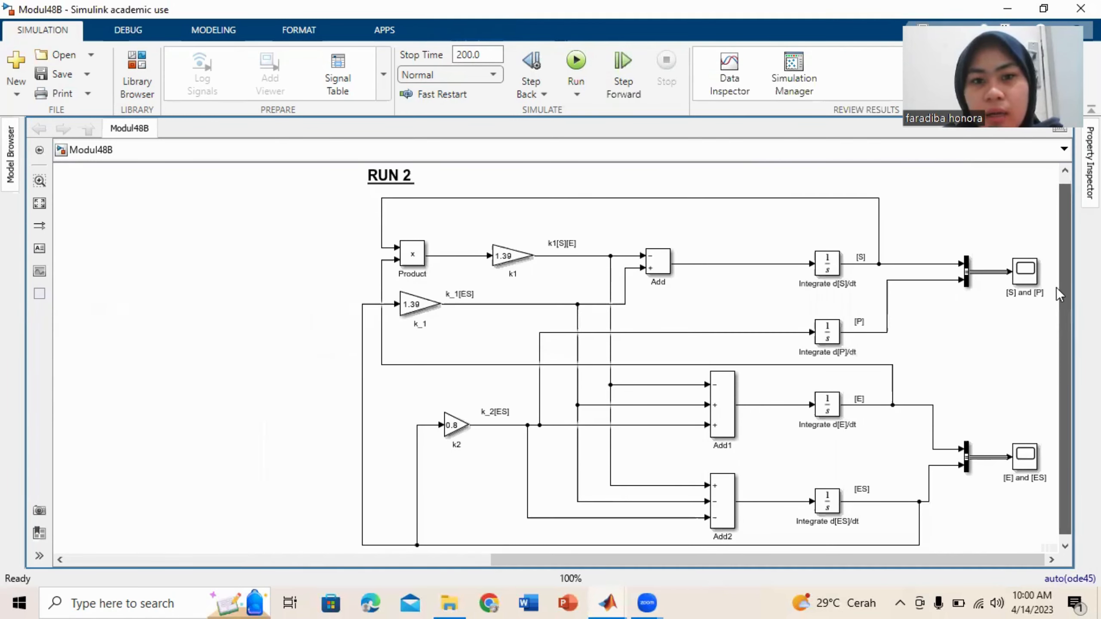
pyautogui.doubleClick(503, 254)
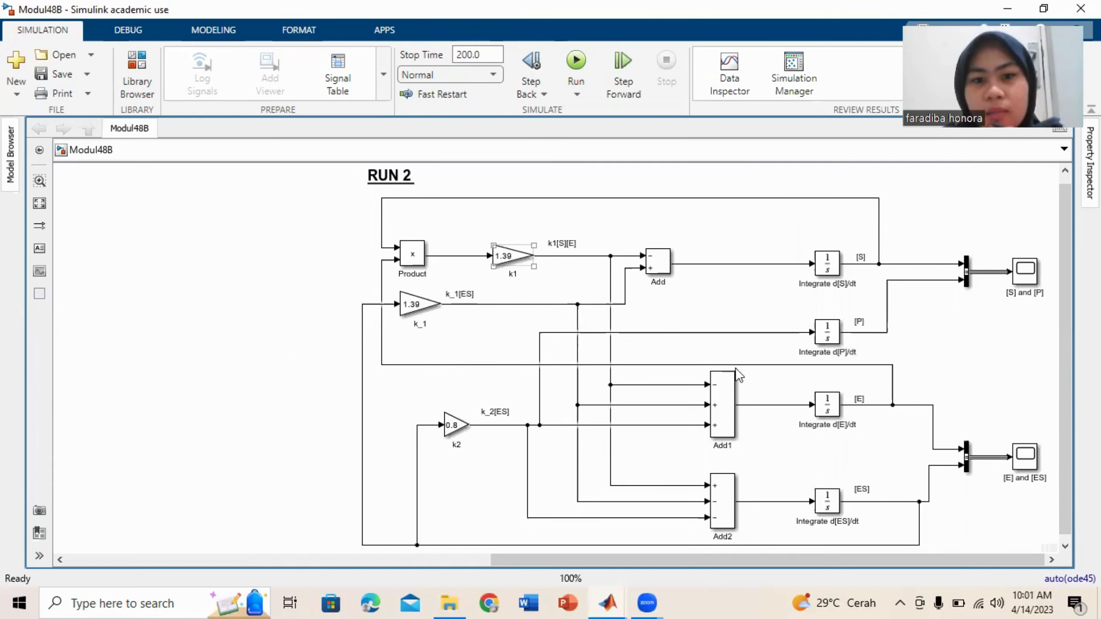
pyautogui.click(684, 378)
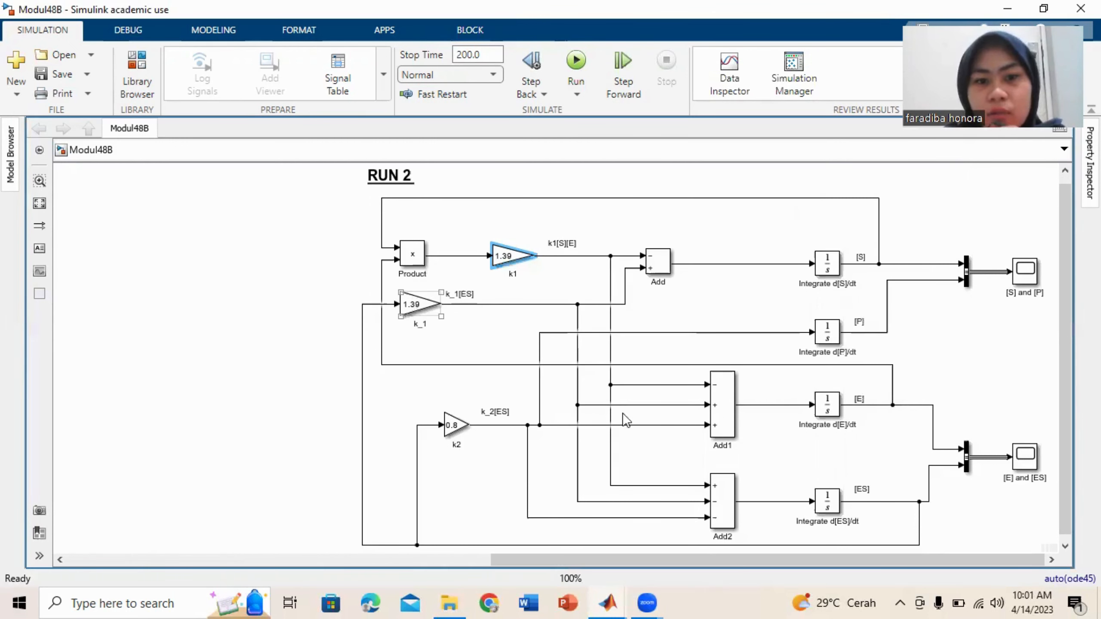
pyautogui.click(590, 428)
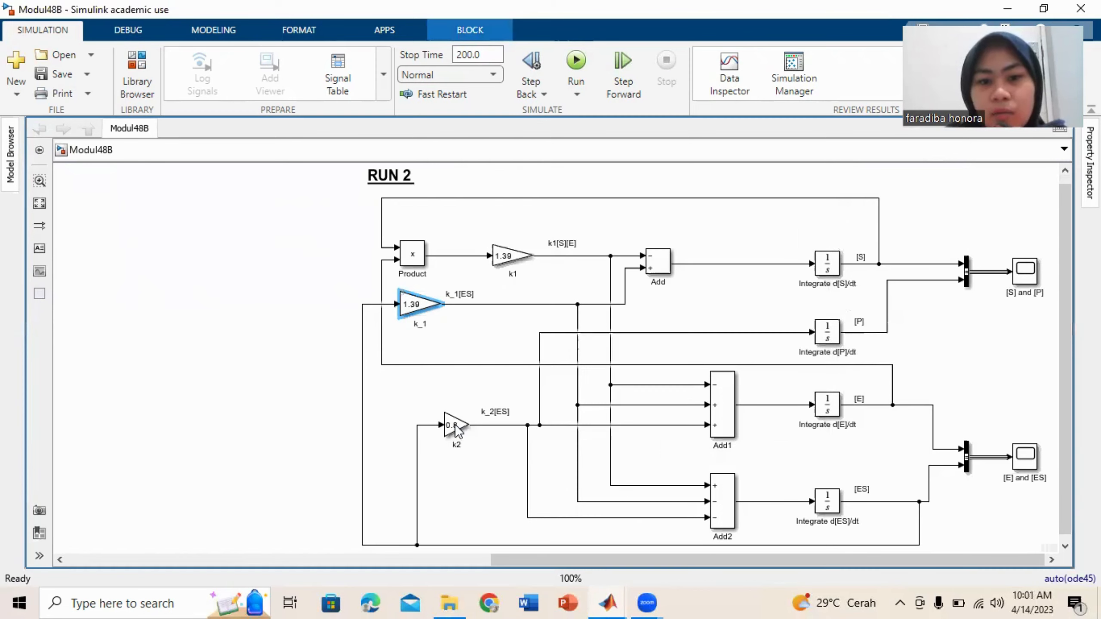
pyautogui.doubleClick(453, 424)
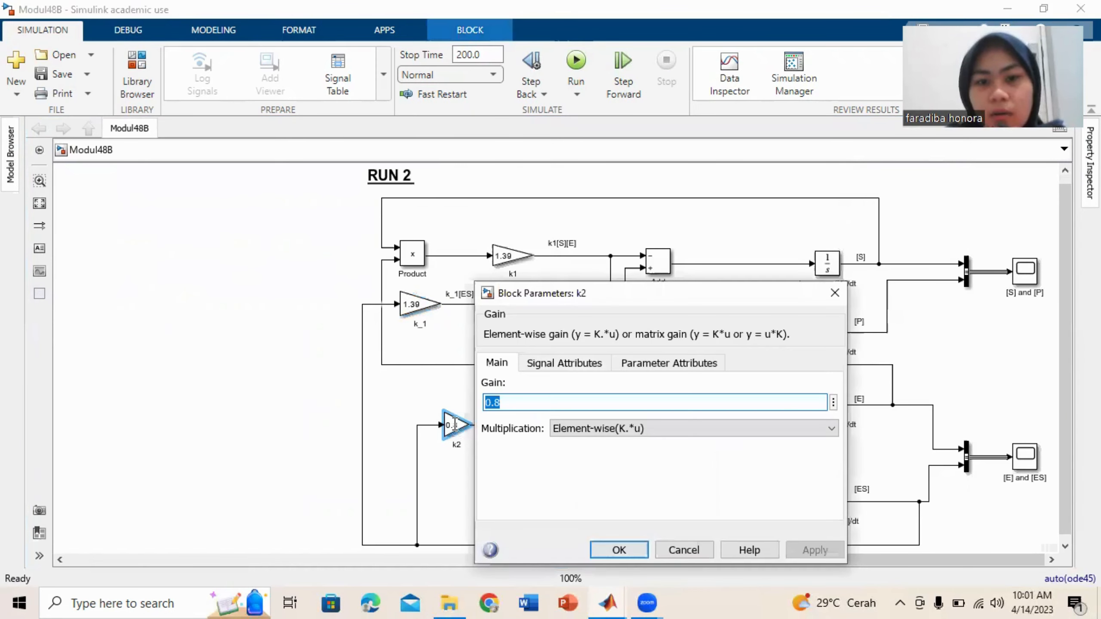
pyautogui.press('Return')
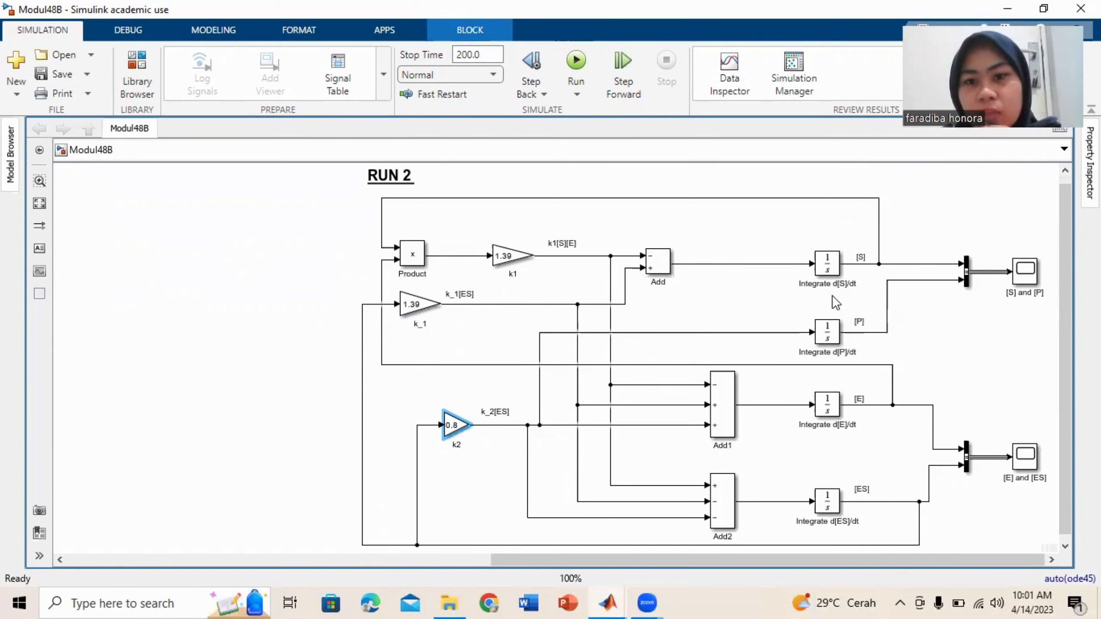
# Check the initial conditions of the d[S]/dt and d[E]/dt Integrator blocks in the RUN 2 diagram.
pyautogui.doubleClick(827, 265)
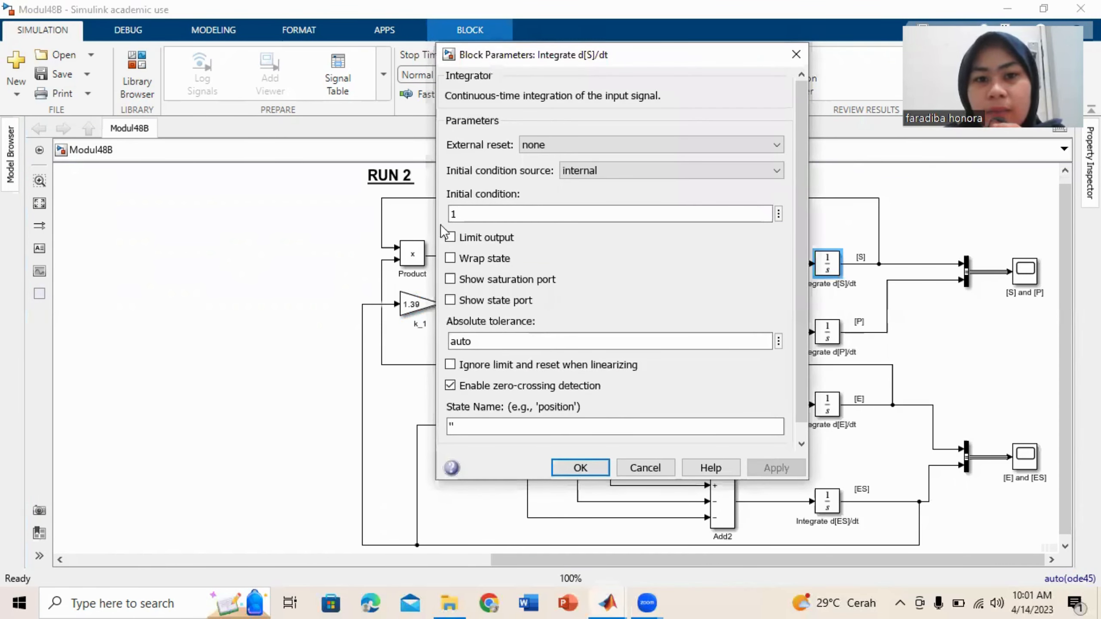
pyautogui.click(468, 212)
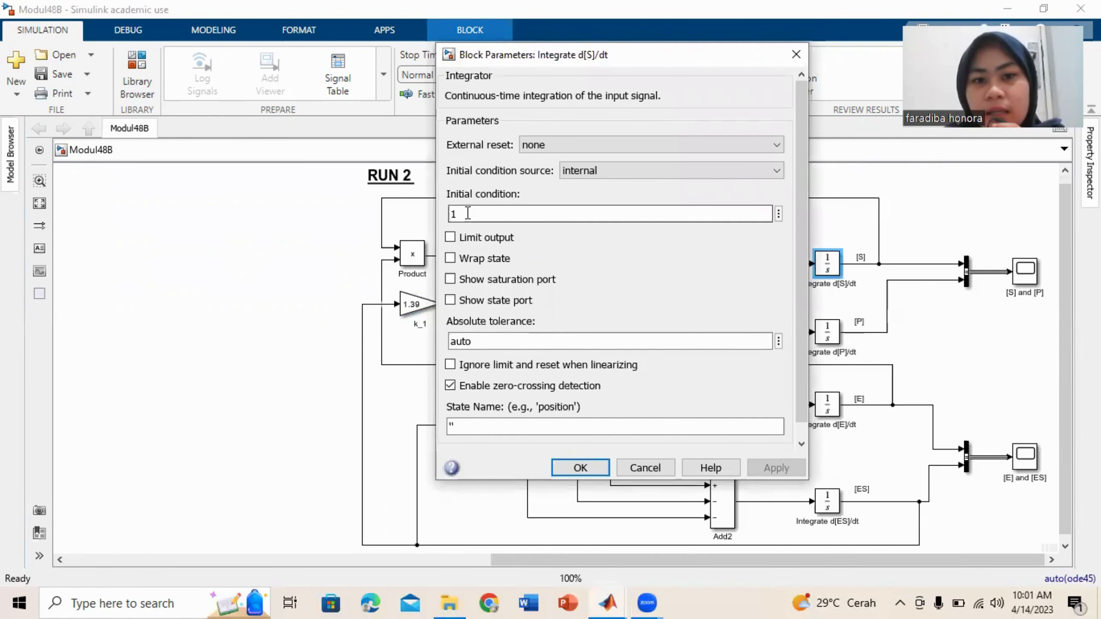
pyautogui.click(574, 464)
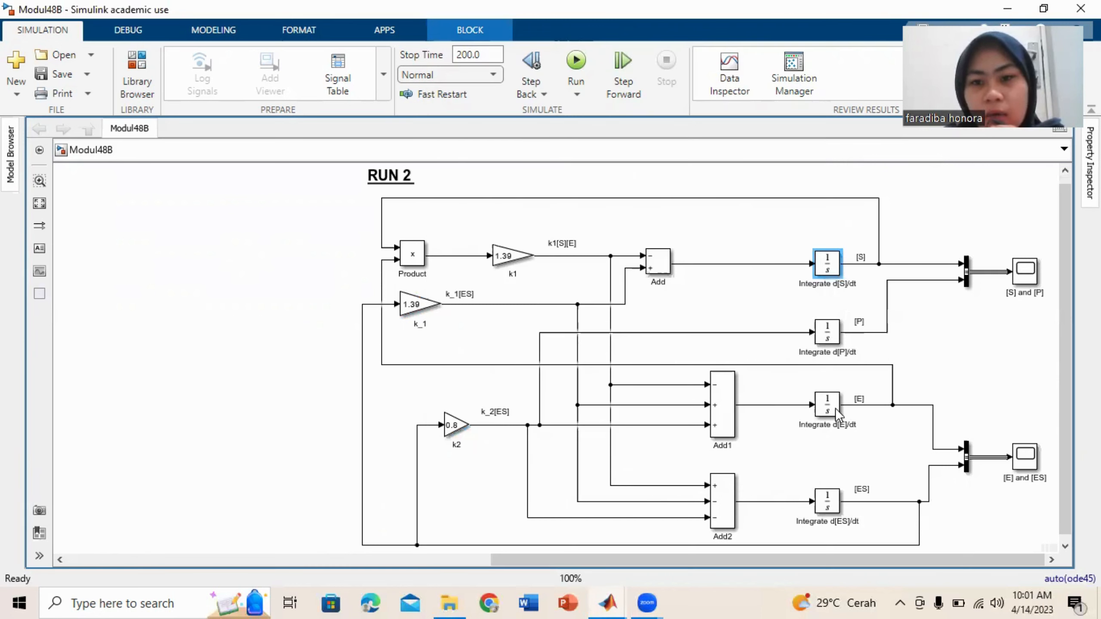
pyautogui.doubleClick(835, 408)
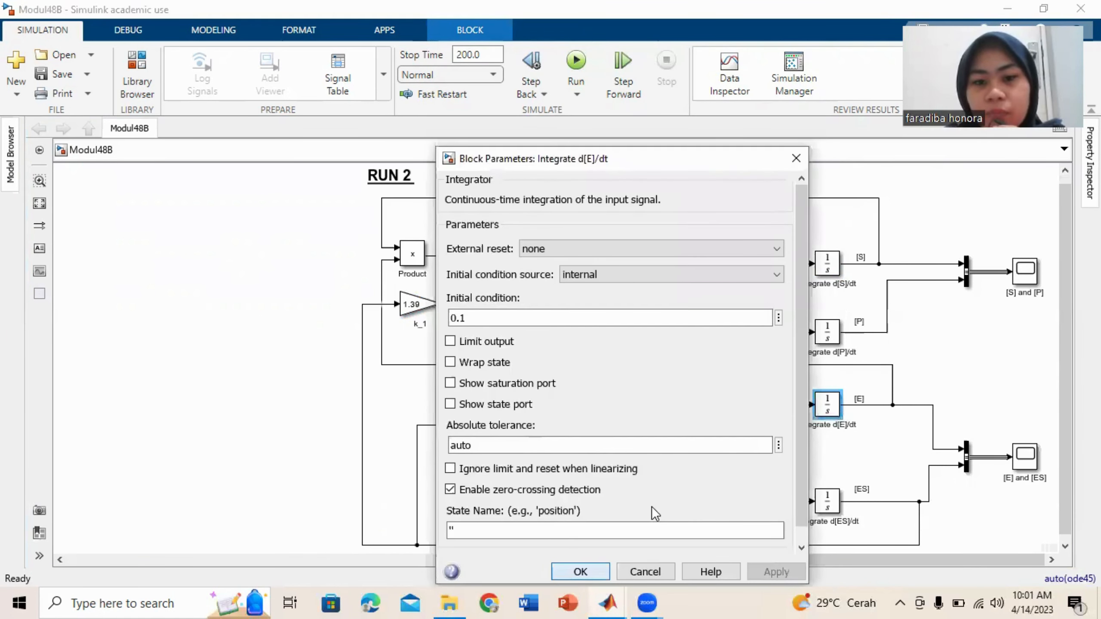
pyautogui.click(580, 571)
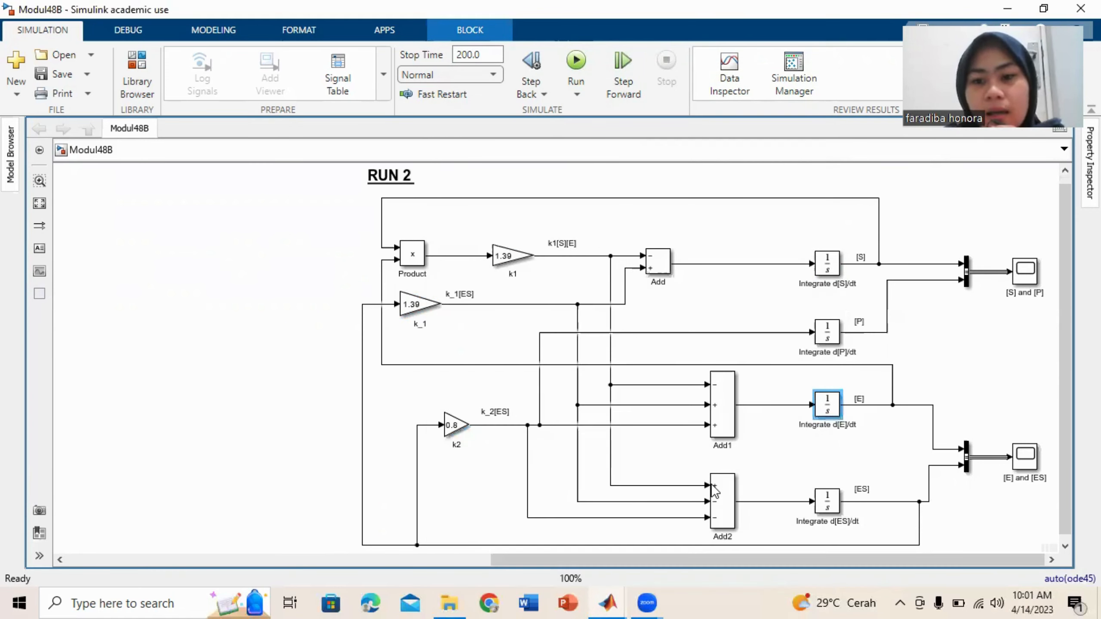
# Check that the stop time is 200.0 and run the simulation of the Modul48B model.
pyautogui.hscroll(-3, 712, 487)
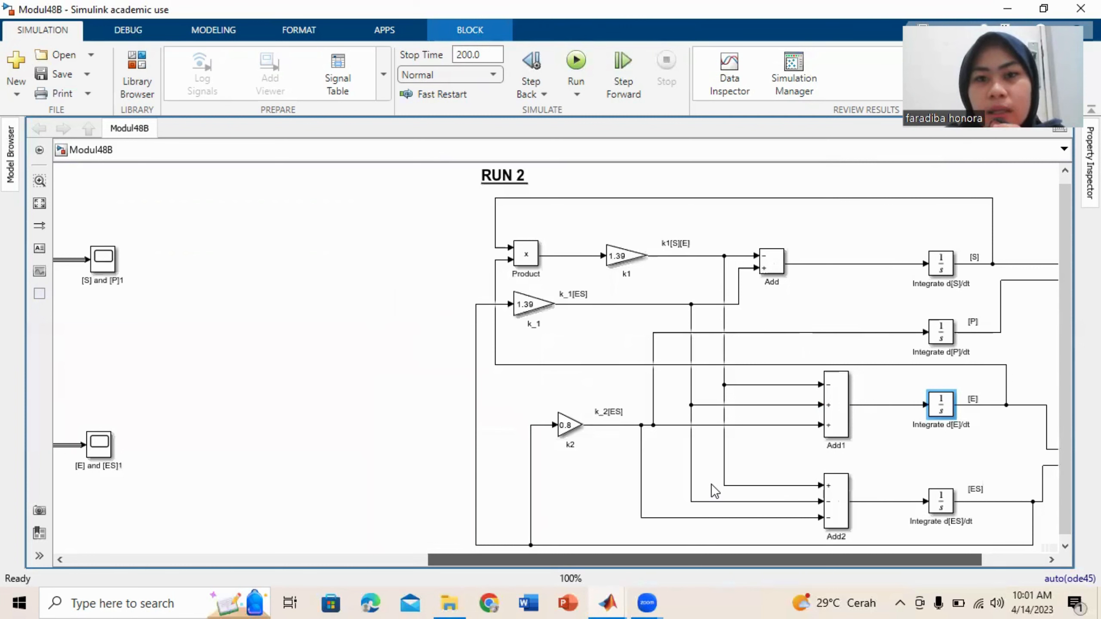
pyautogui.hscroll(-10, 710, 483)
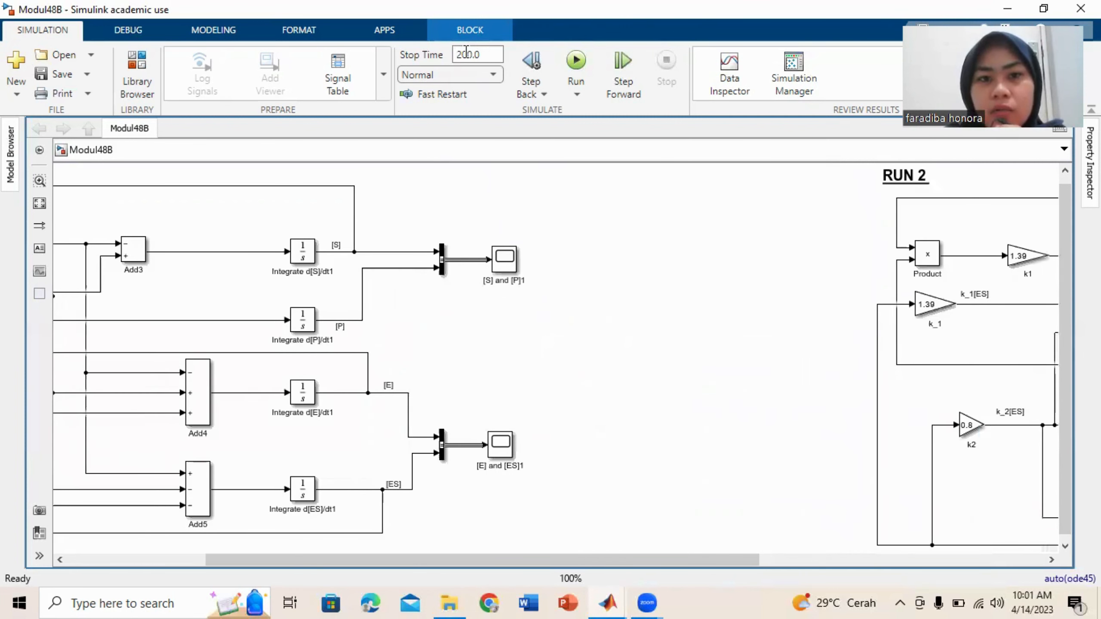
pyautogui.click(466, 51)
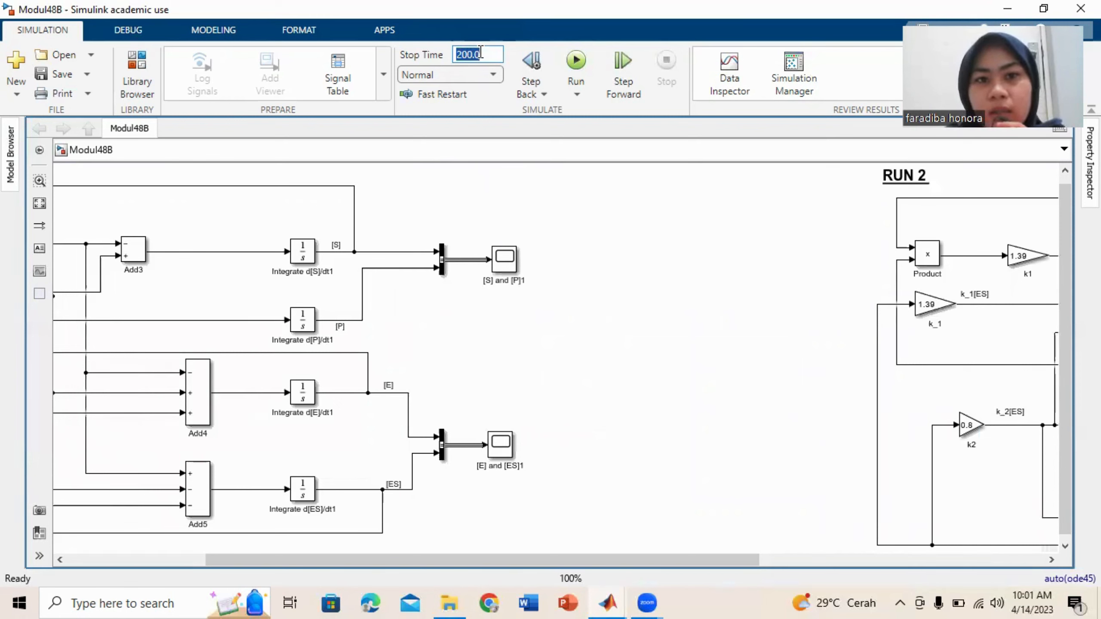
pyautogui.click(481, 52)
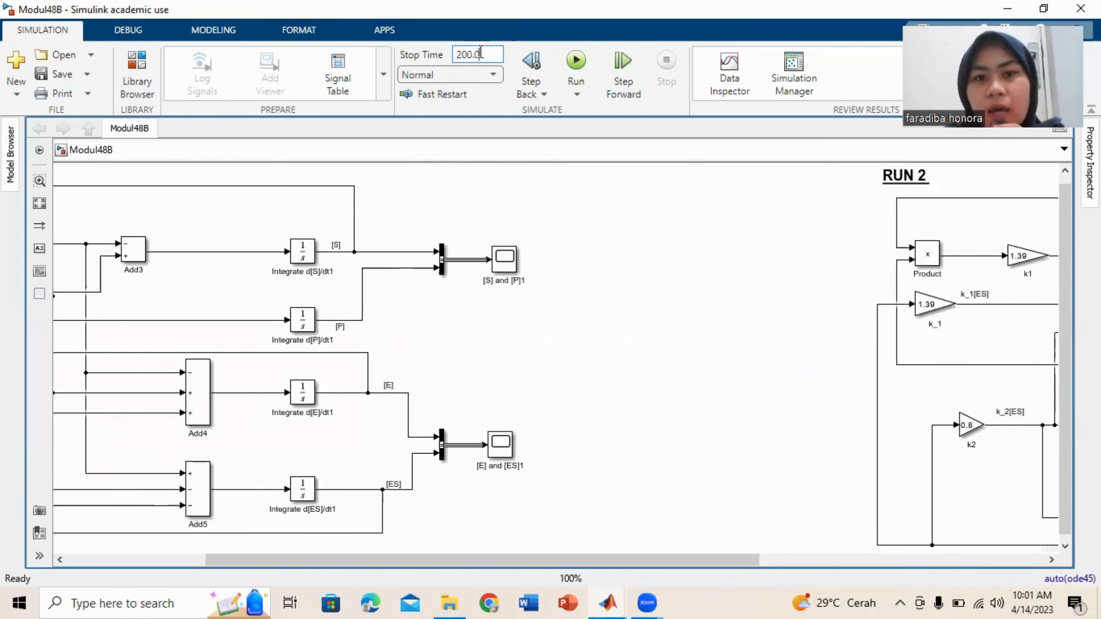
pyautogui.click(576, 59)
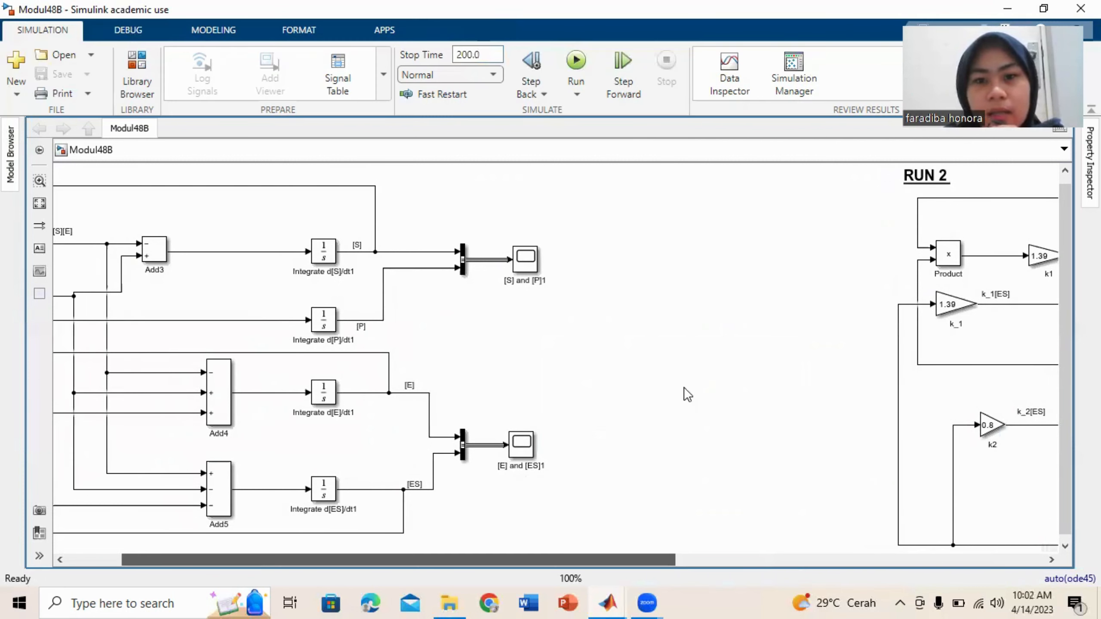
# Compare the RUN 1 and RUN 2 diagrams and open the [S] and [P]1 scope of RUN 1.
pyautogui.hscroll(-5, 694, 338)
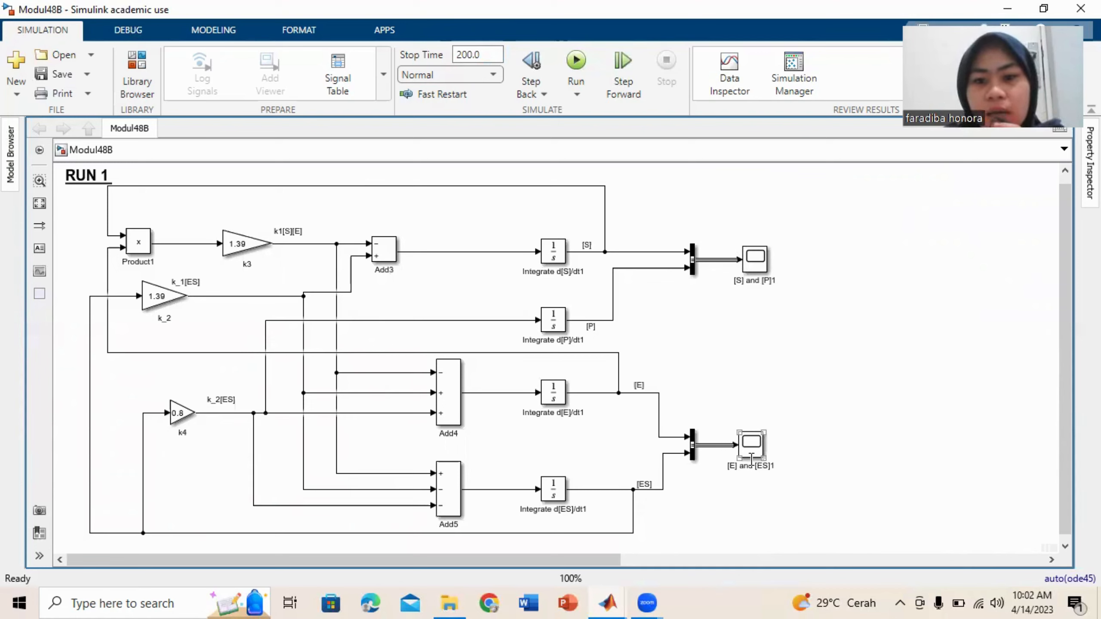
pyautogui.click(713, 461)
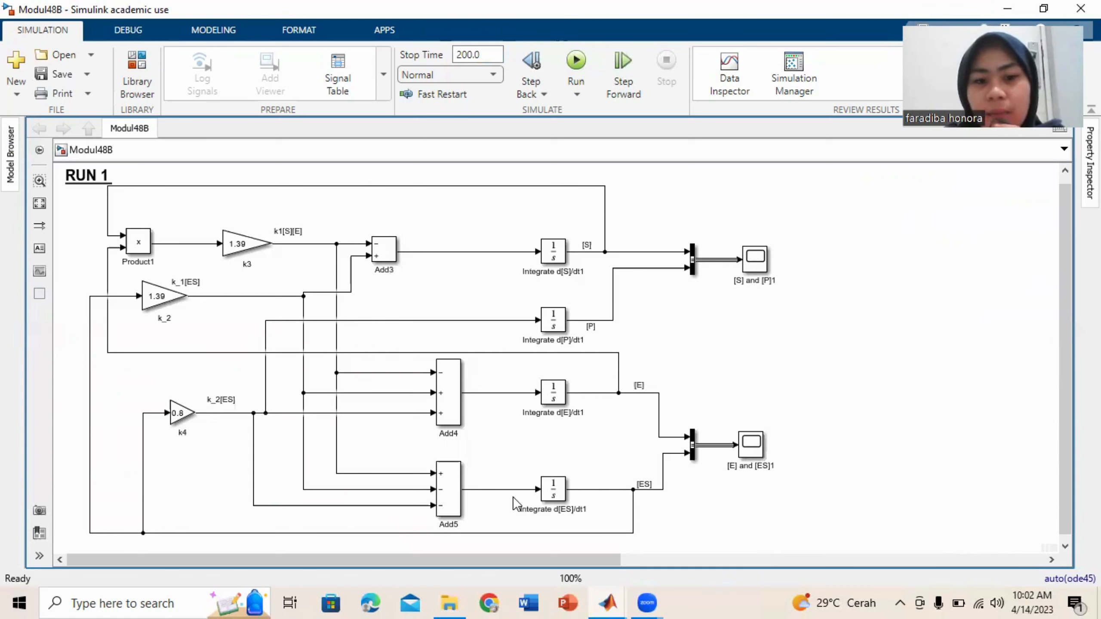
pyautogui.hscroll(10, 515, 503)
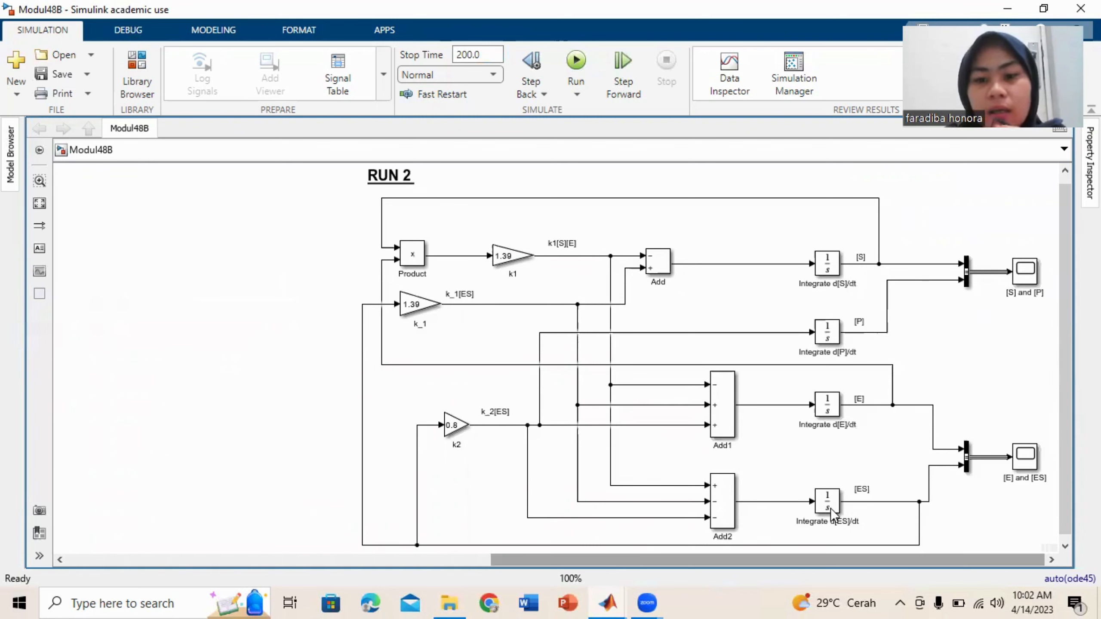
pyautogui.hscroll(-10, 831, 507)
pyautogui.hscroll(-10, 664, 410)
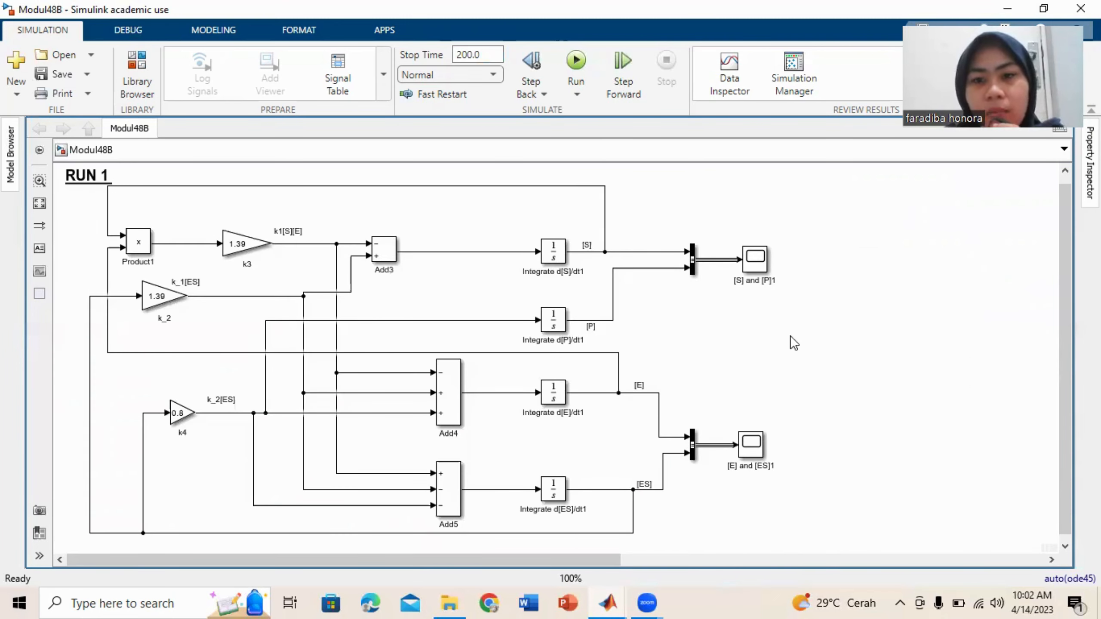
pyautogui.click(757, 260)
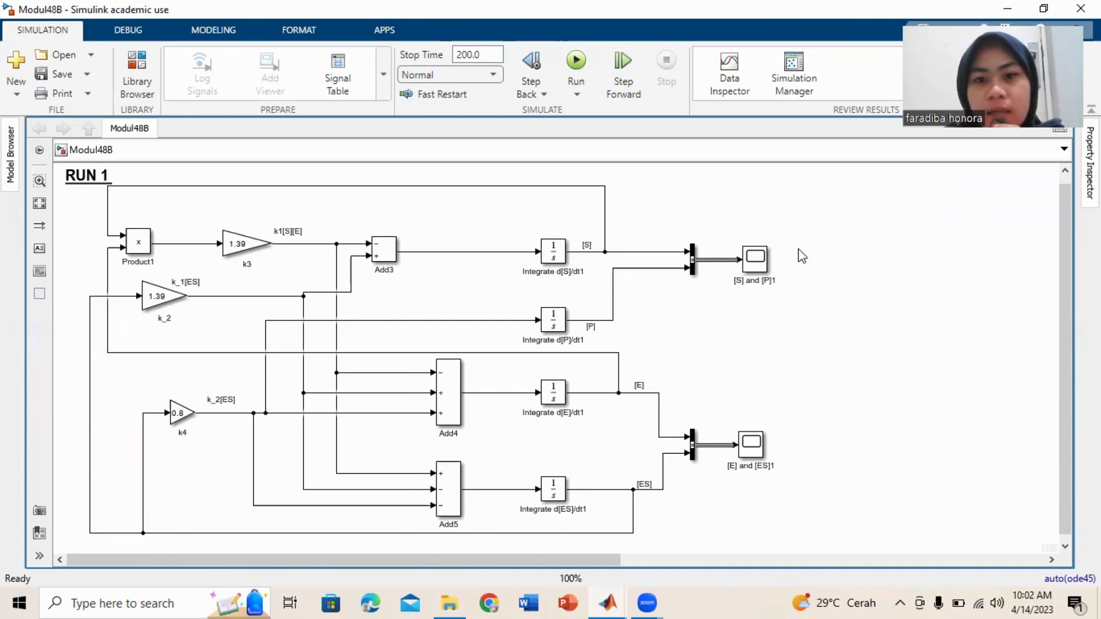
pyautogui.click(760, 264)
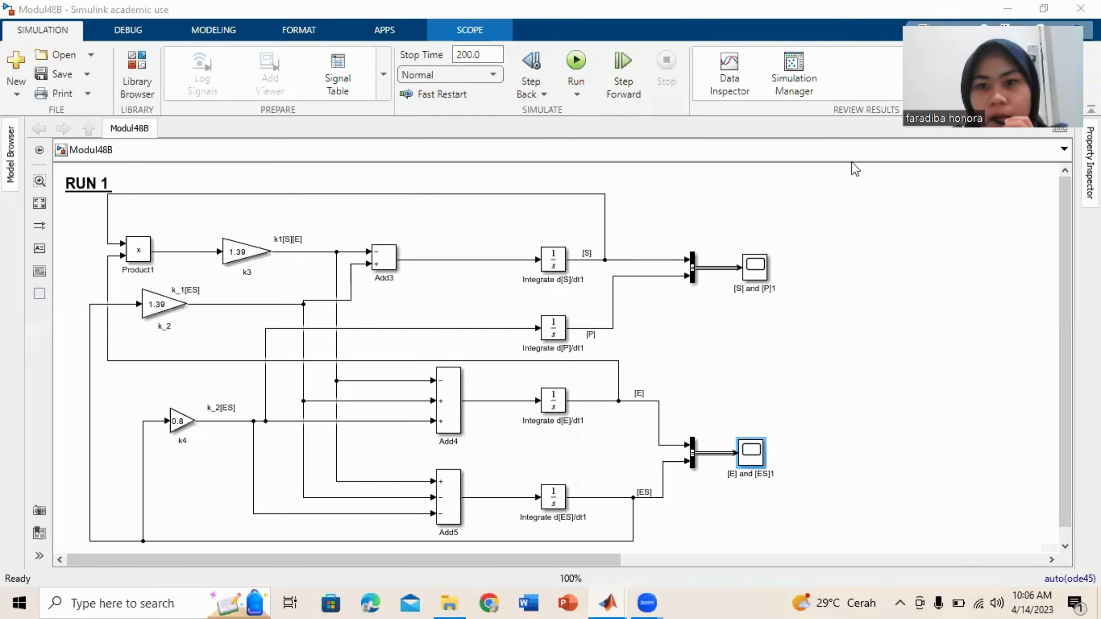
# View the RUN 1 plots in the [S] and [P]1 scope and the [E] and [ES]1 scope, returning to the Modul48B diagram after each.
pyautogui.click(758, 272)
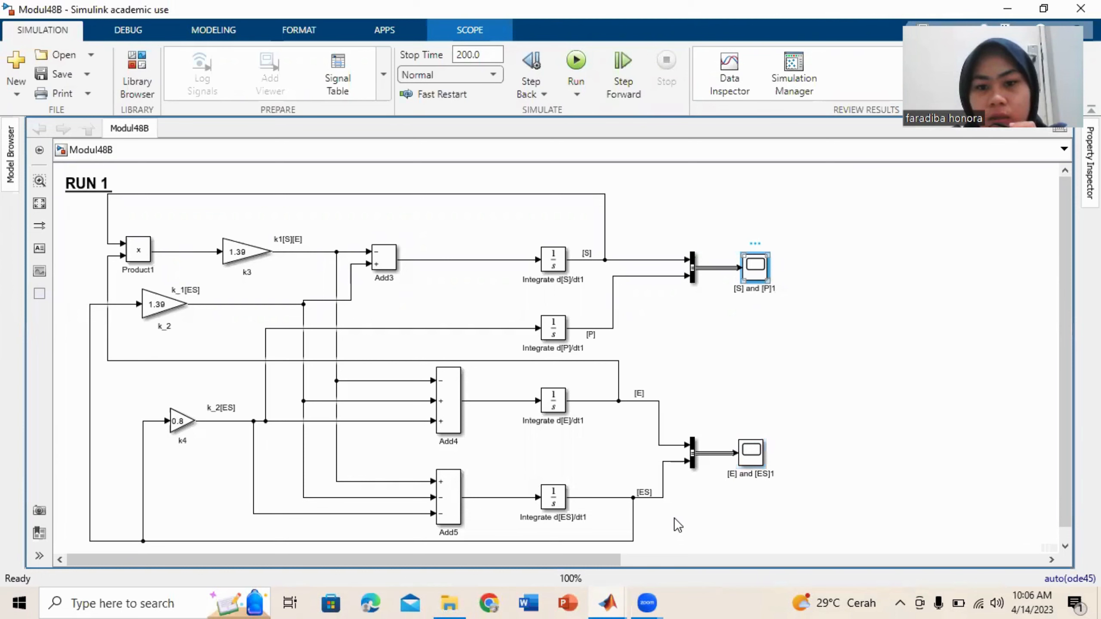
pyautogui.hotkey('alt', 'Tab')
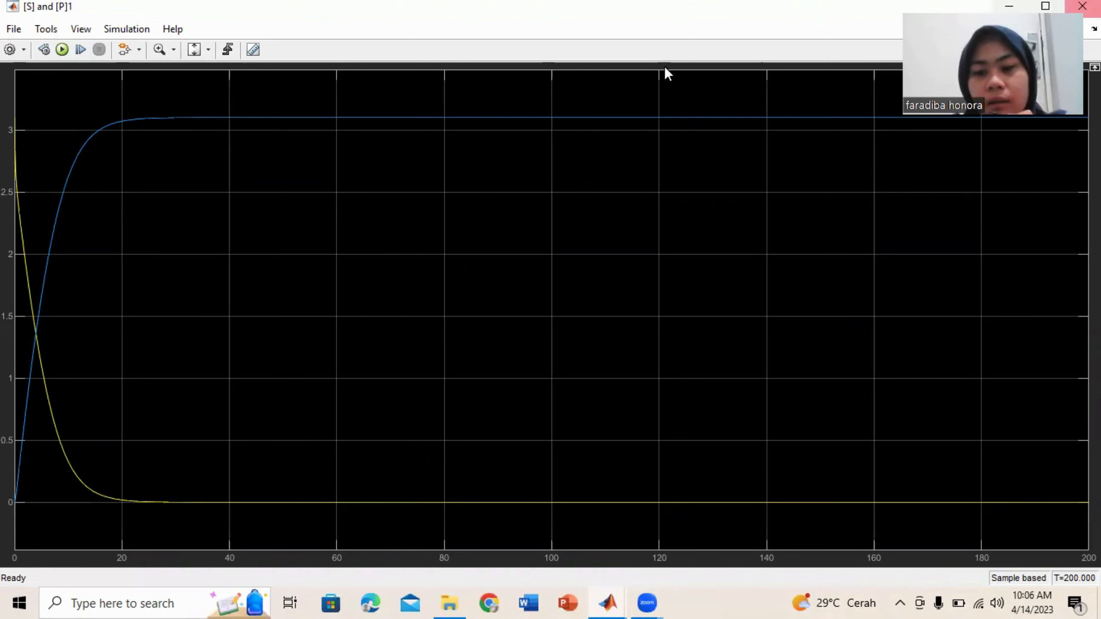
pyautogui.click(1082, 6)
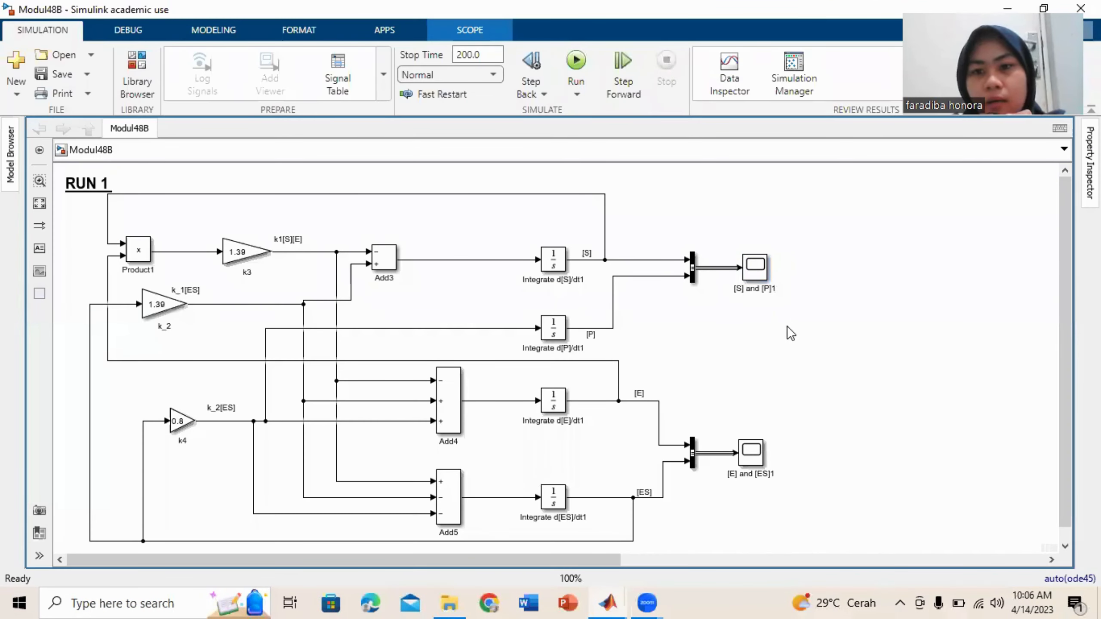
pyautogui.click(748, 458)
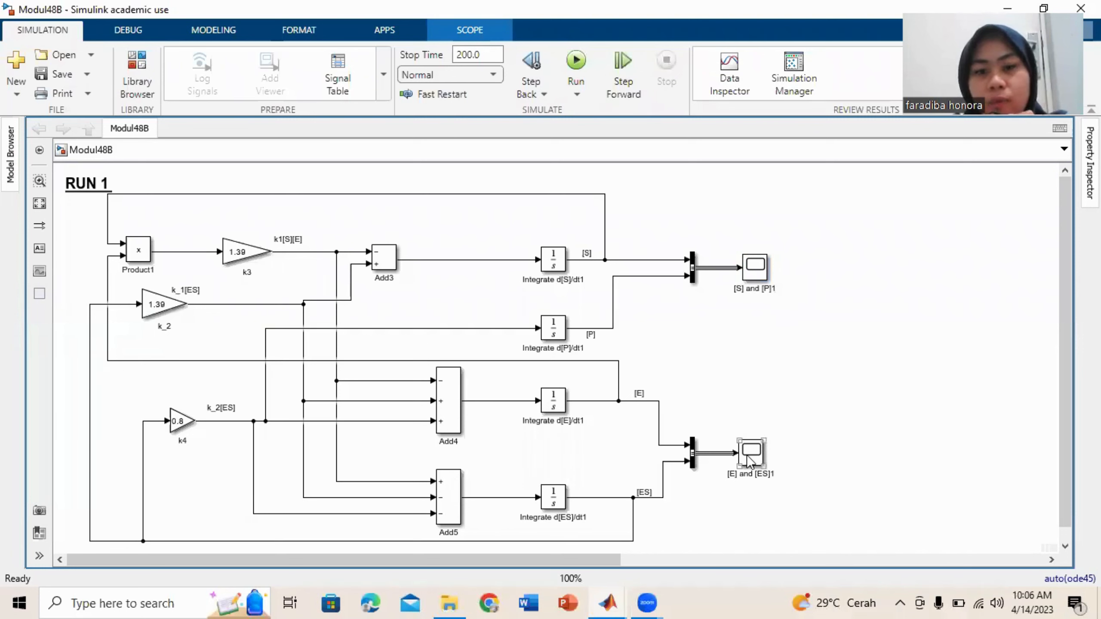
pyautogui.doubleClick(747, 456)
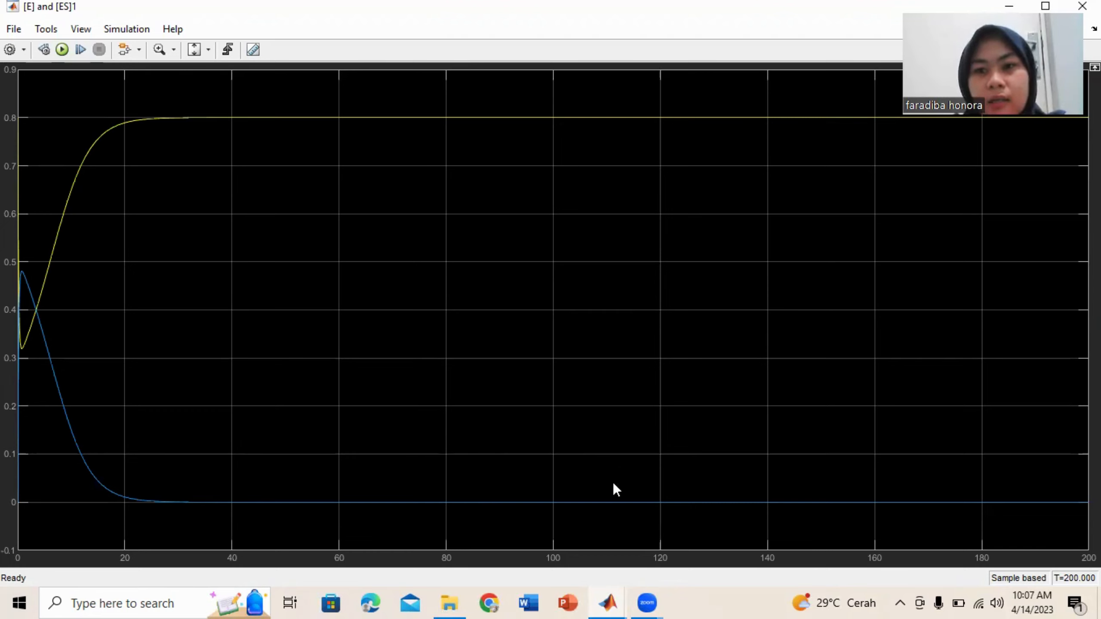
pyautogui.hotkey('alt', 'Tab')
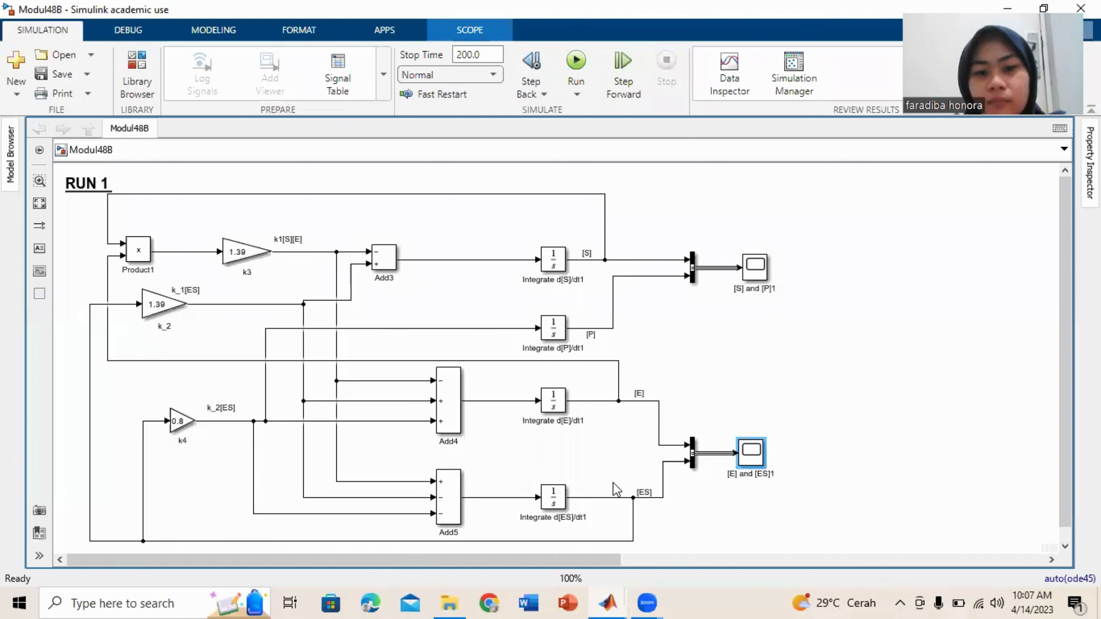
# View the RUN 2 plots in the [S] and [P] scope and the [E] and [ES] scope, and return to the Modul48B diagram.
pyautogui.moveTo(590, 560); pyautogui.dragTo(1007, 559)
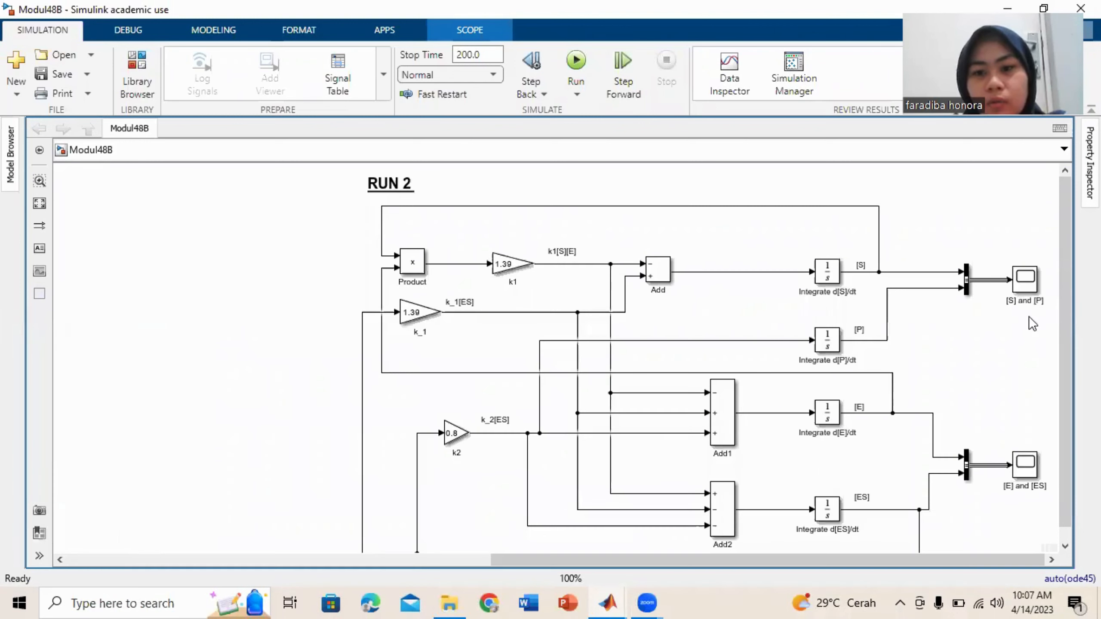
pyautogui.click(1026, 291)
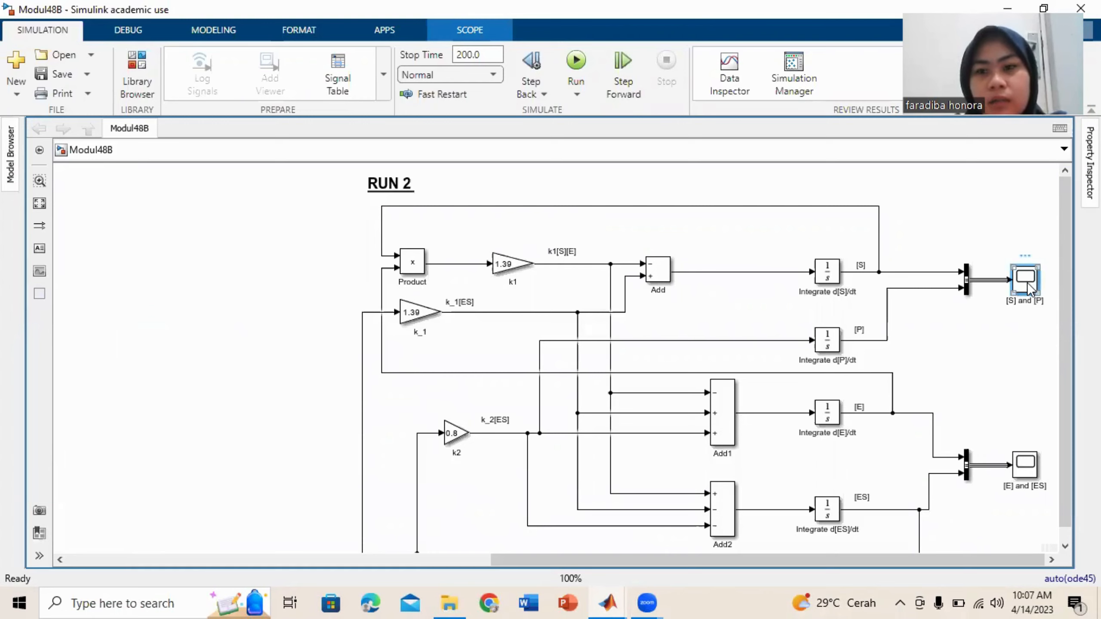
pyautogui.doubleClick(1026, 282)
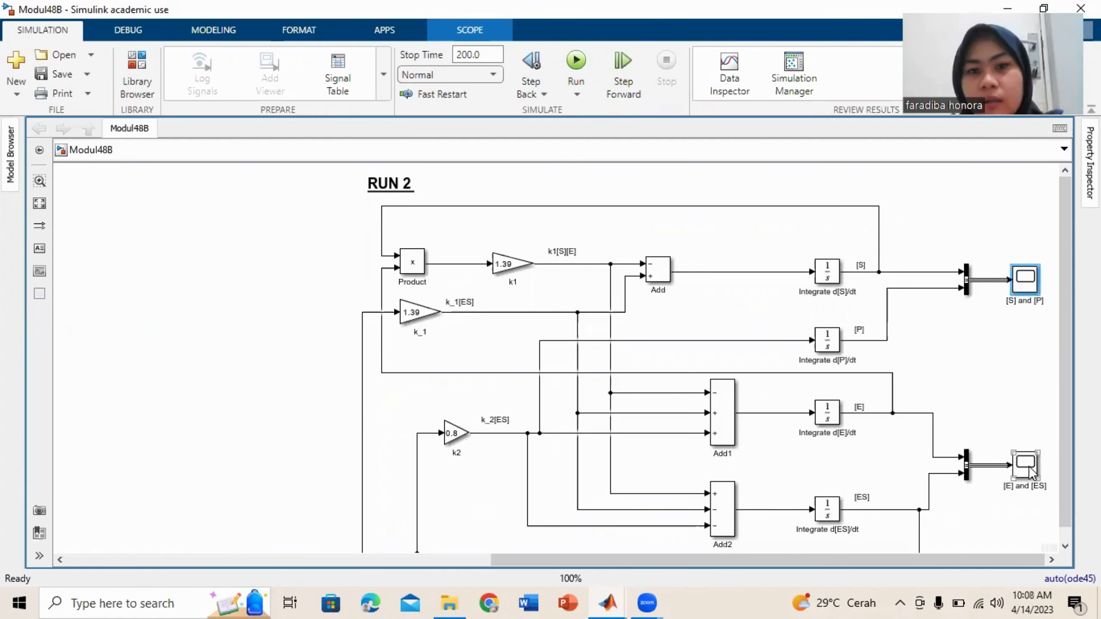
pyautogui.click(1031, 471)
pyautogui.doubleClick(1031, 471)
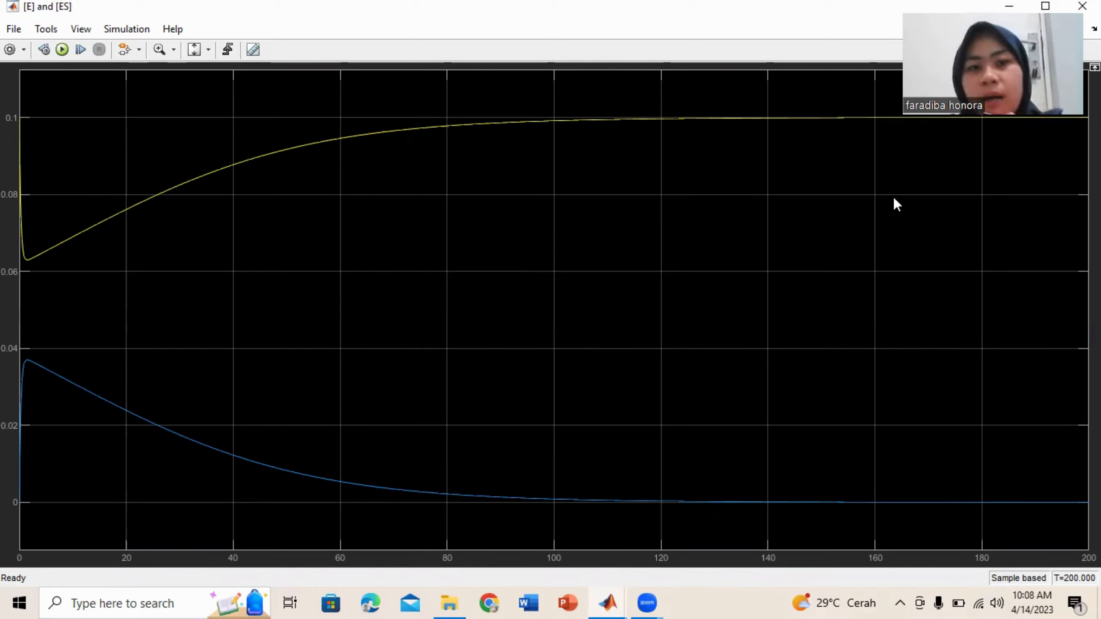
pyautogui.hotkey('alt', 'Tab')
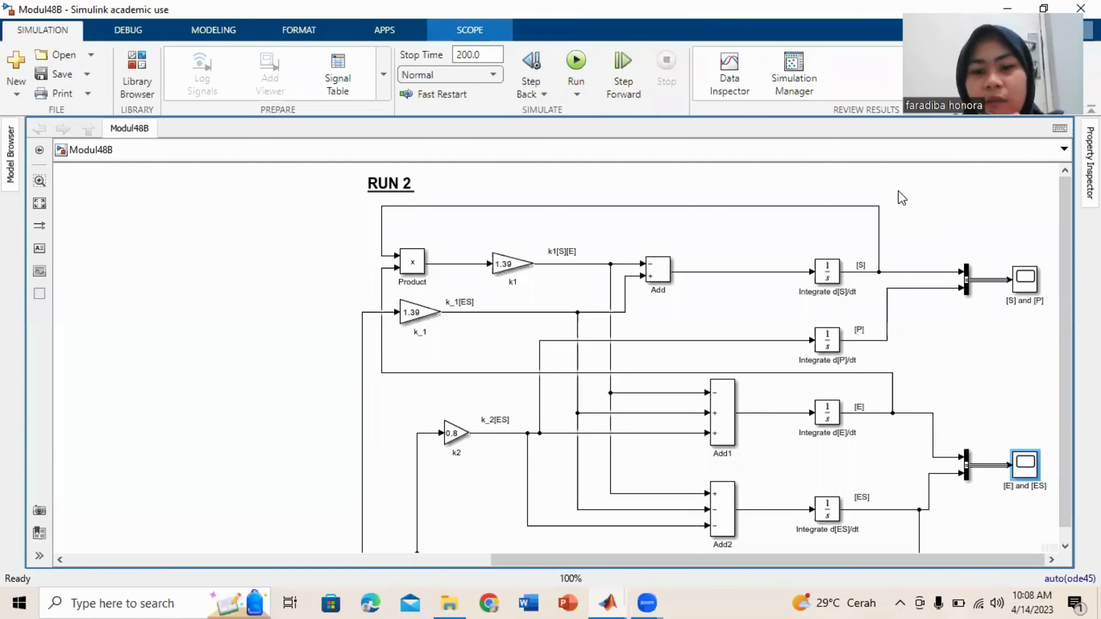